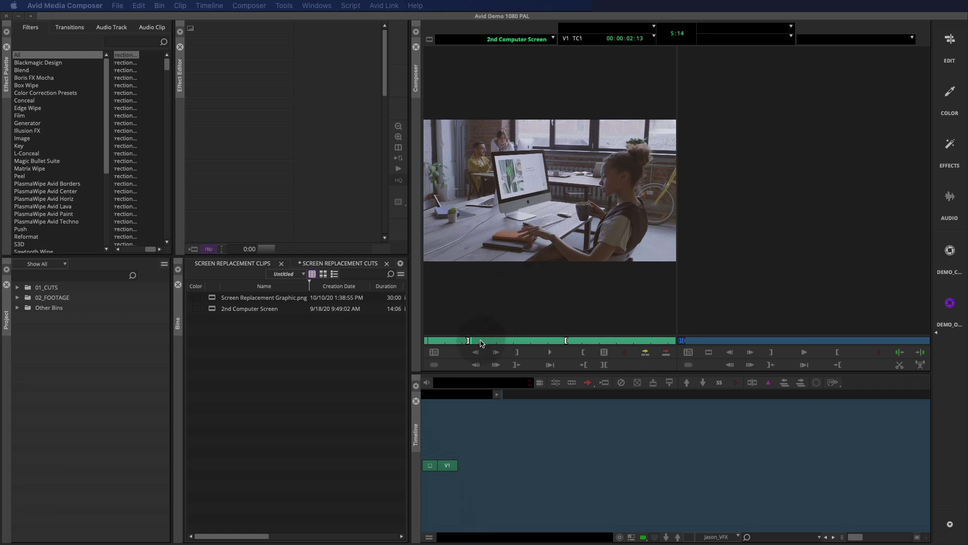
Overwrite the marked section of the 2nd Computer Screen clip into a new sequence stored in the SCREEN REPLACEMENT CUTS bin
mouse_move(481, 343)
mouse_down()
mouse_move(570, 341)
mouse_move(470, 342)
mouse_up()
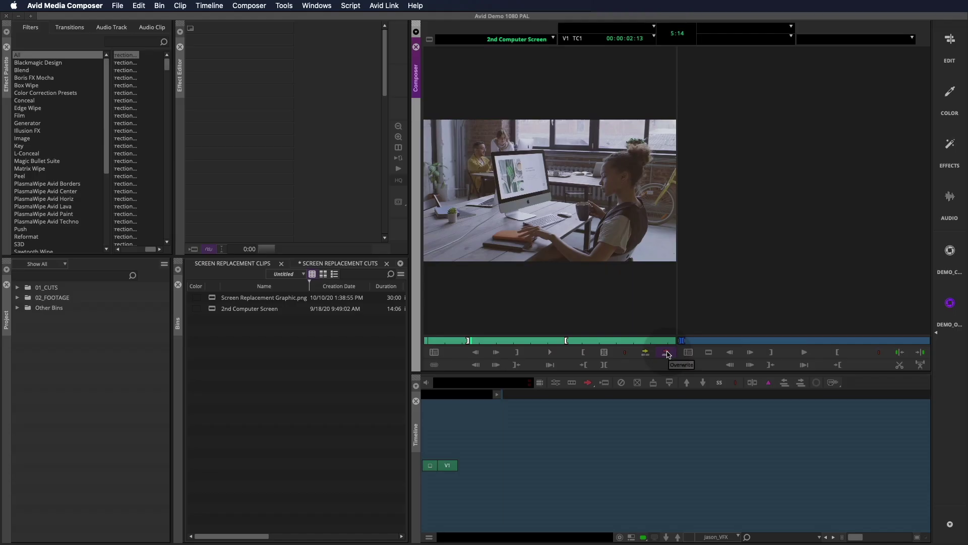
click(667, 353)
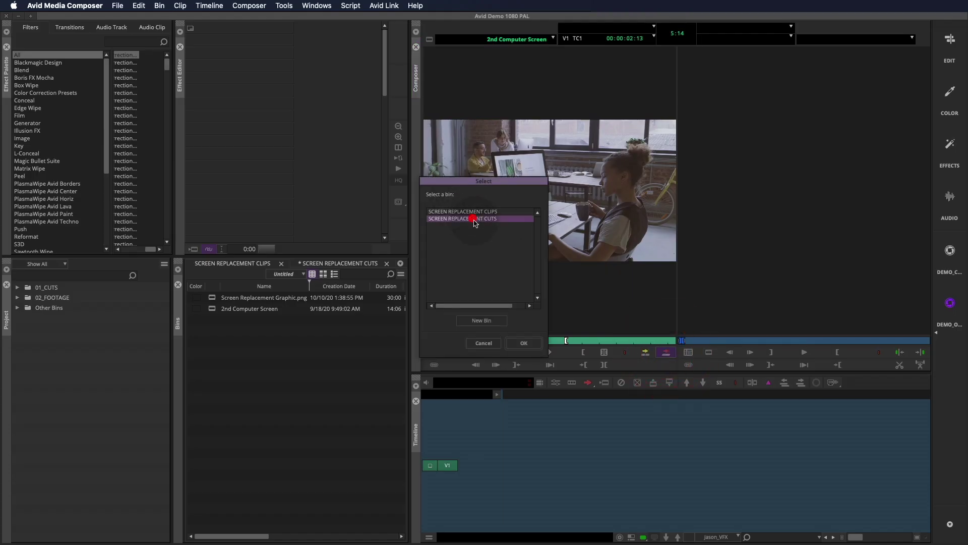
click(524, 343)
Rename the new sequence in the SCREEN REPLACEMENT CUTS bin as Screen Replace_V1
click(346, 265)
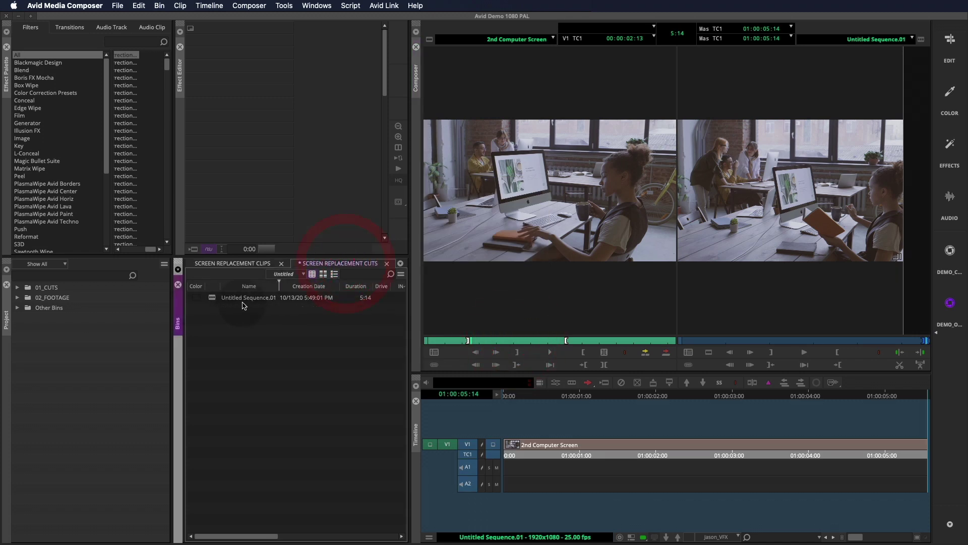
click(245, 298)
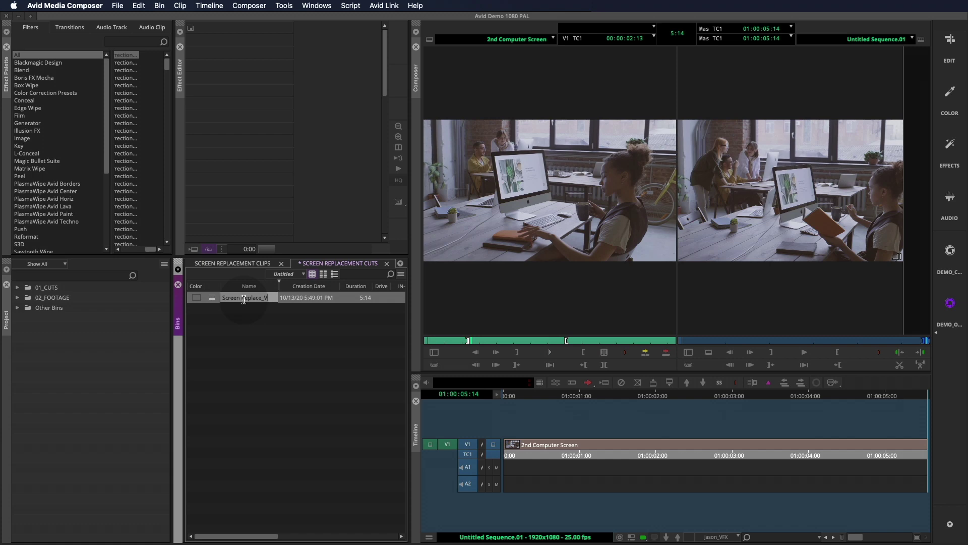
key(Return)
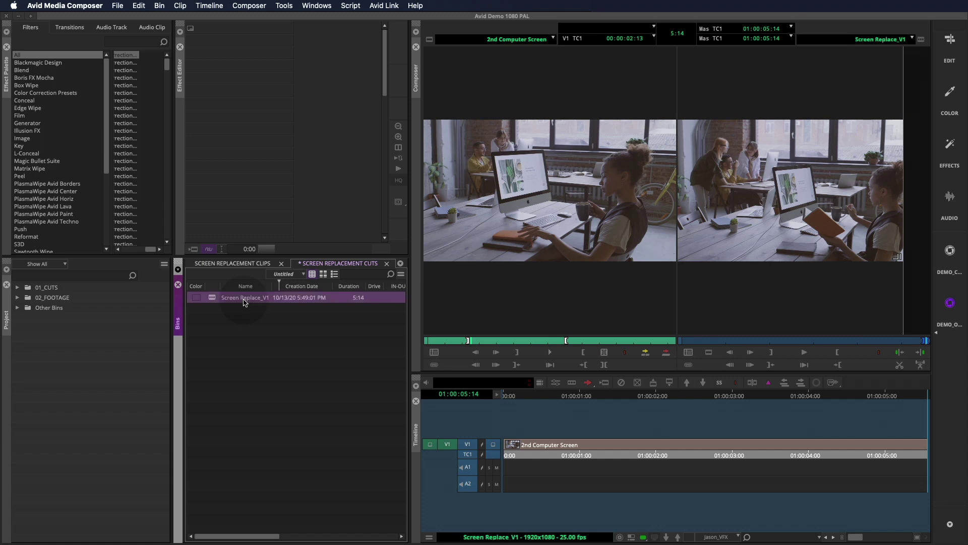
Switch the Composer to a single monitor and toggle it from the record sequence to the source clip
click(566, 455)
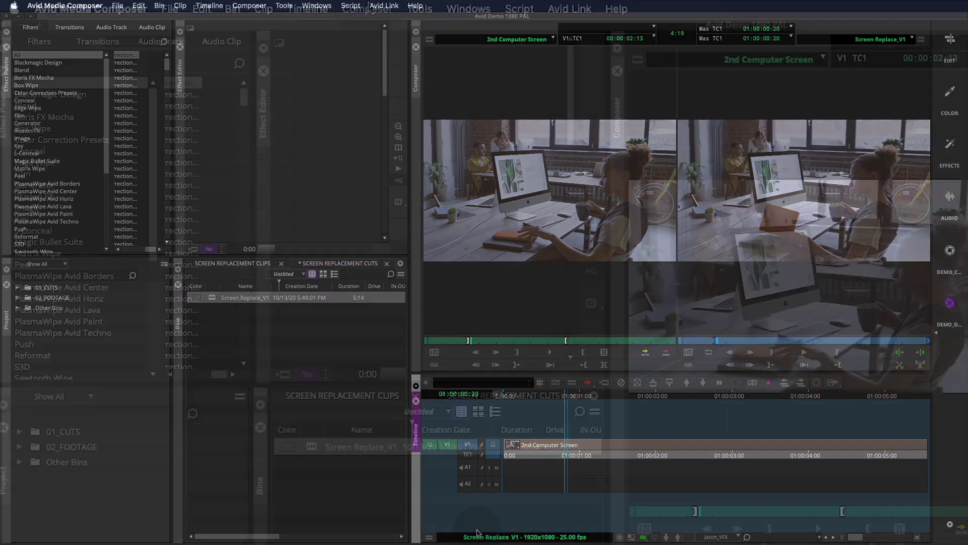
click(249, 5)
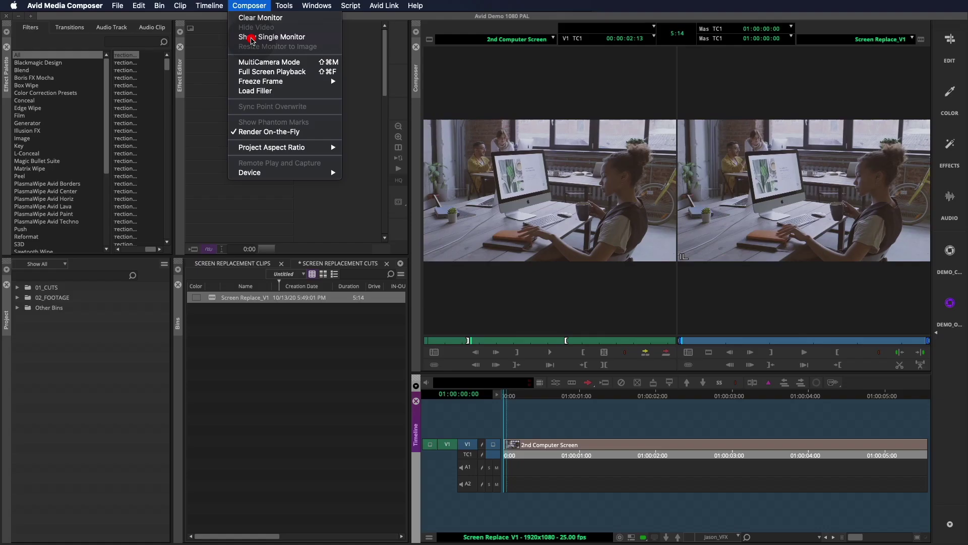
click(376, 57)
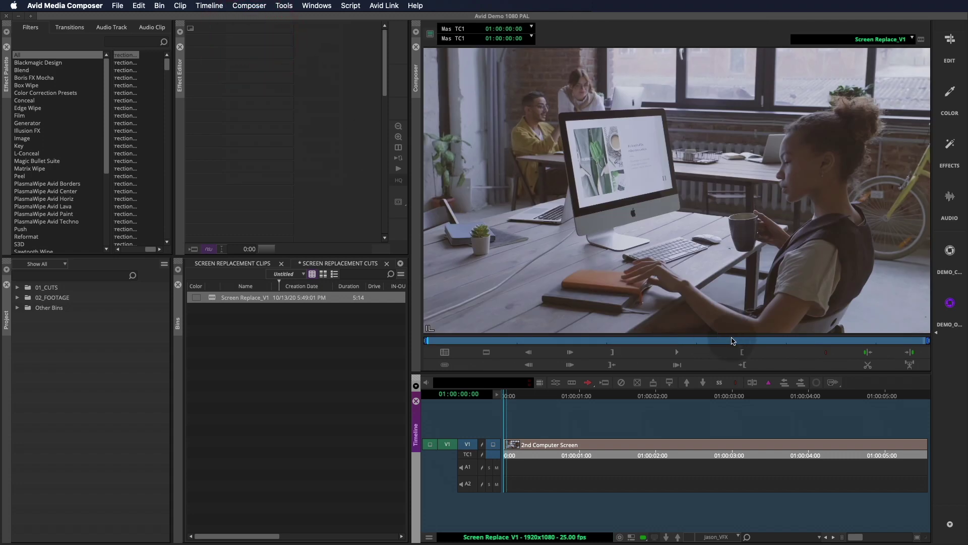
click(493, 341)
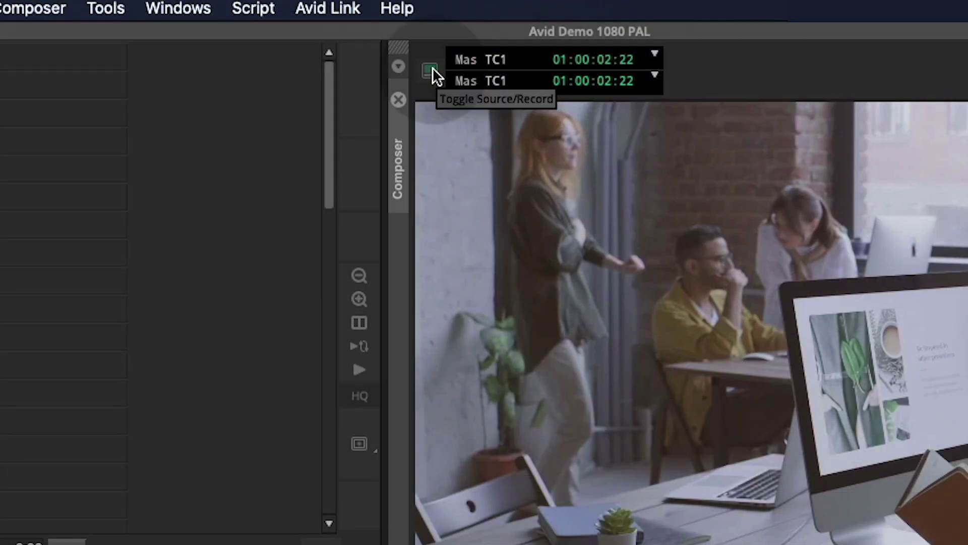
click(432, 68)
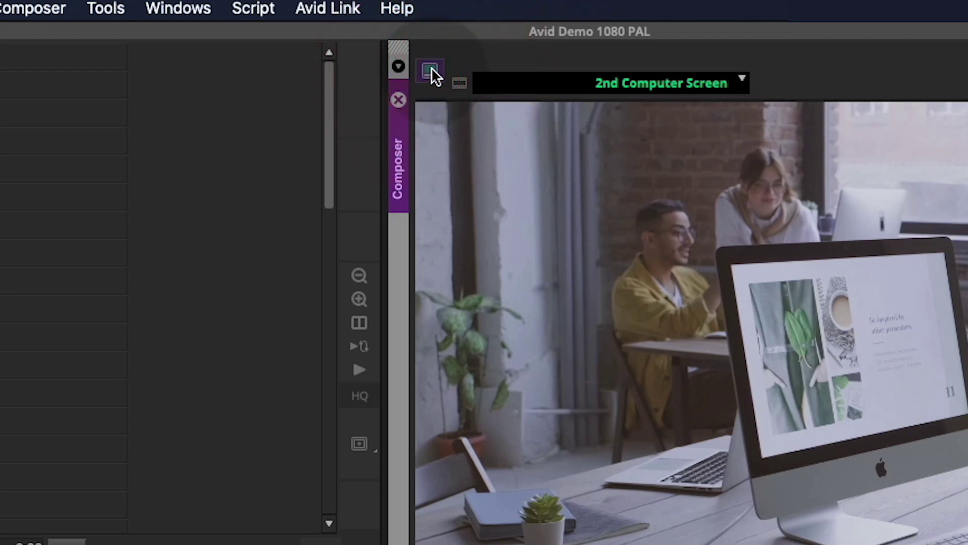
Add two video tracks, V2 and V3, above the 2nd Computer Screen clip in the sequence
key(super+y)
key(super+y)
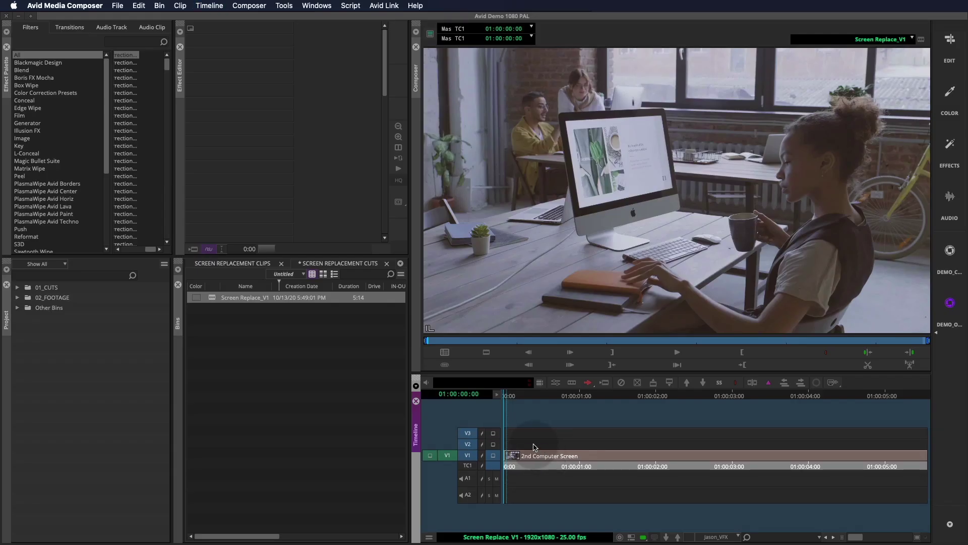
click(533, 458)
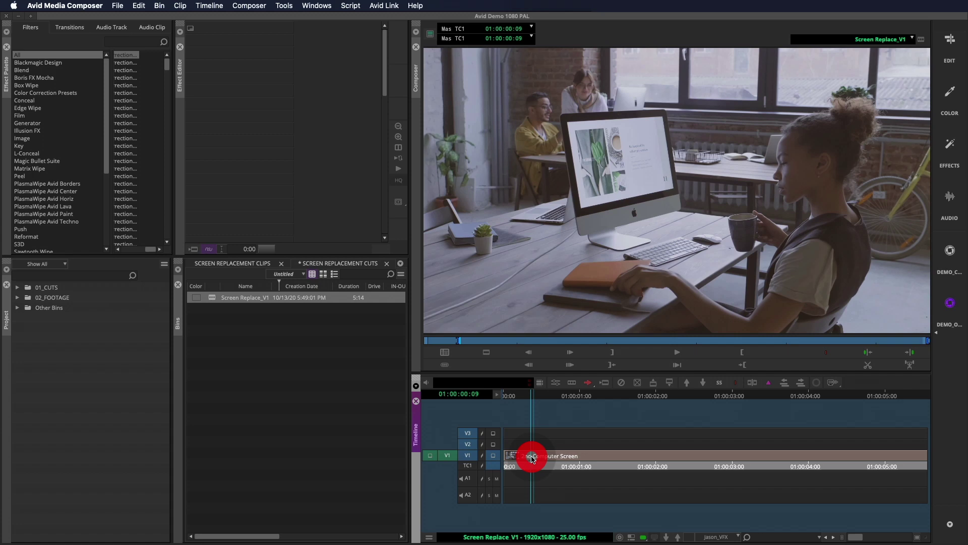
Rename video track V1 as PLate
right_click(467, 455)
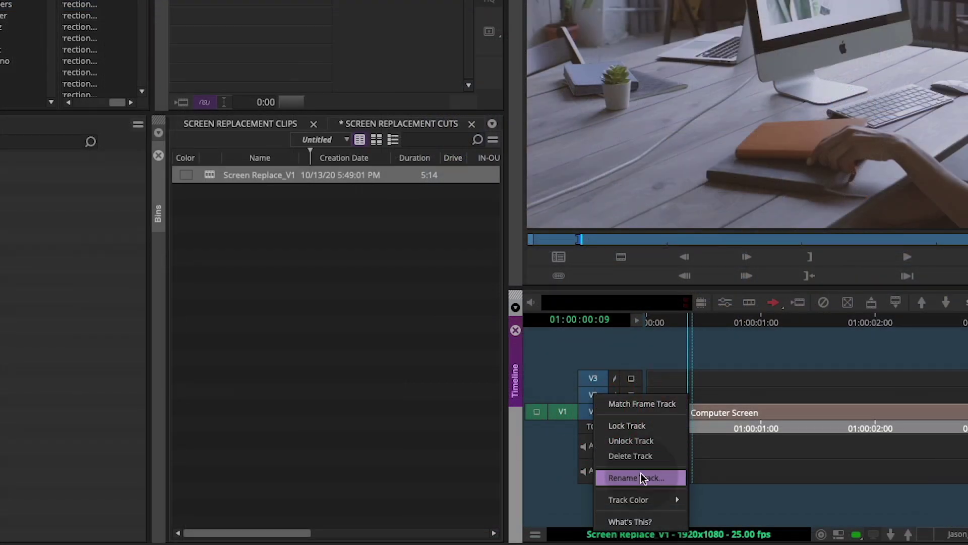
click(500, 496)
text(Plate)
key(Return)
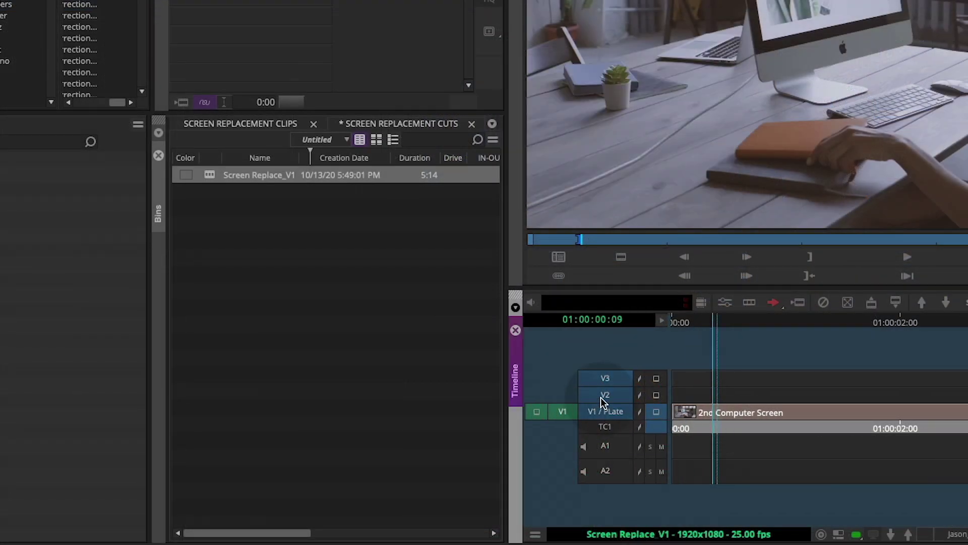
Rename video track V2 as GFX
right_click(605, 395)
click(648, 478)
text(GFX)
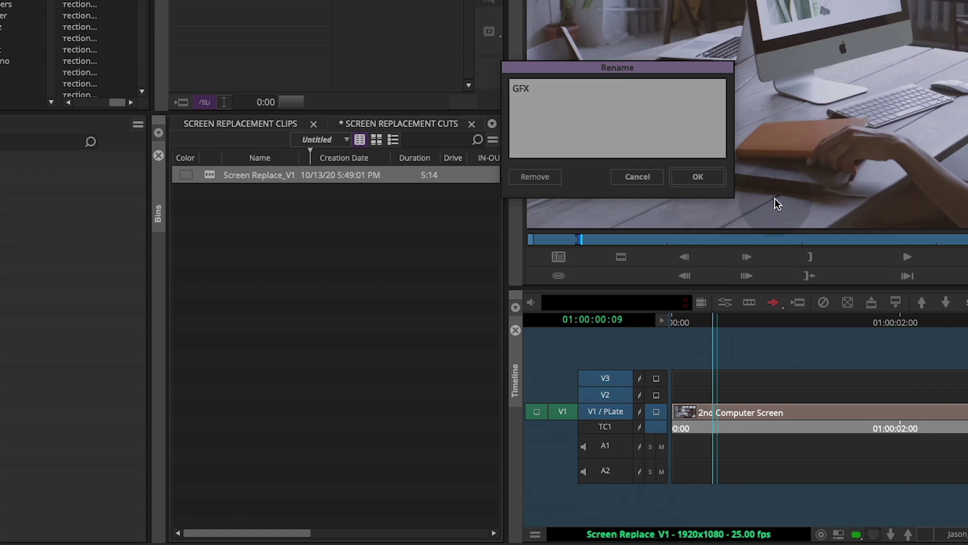
key(Return)
Rename video track V3 as Holdout
right_click(605, 378)
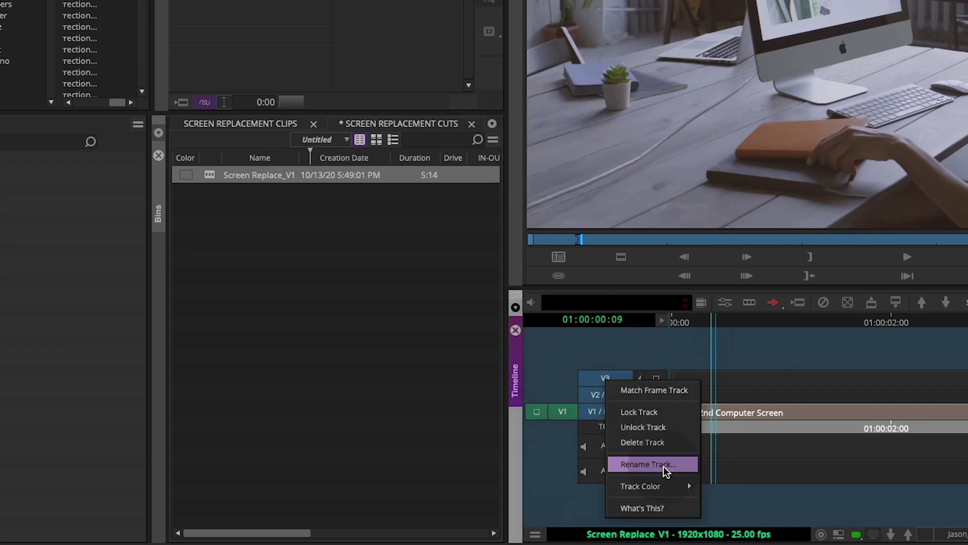
click(664, 466)
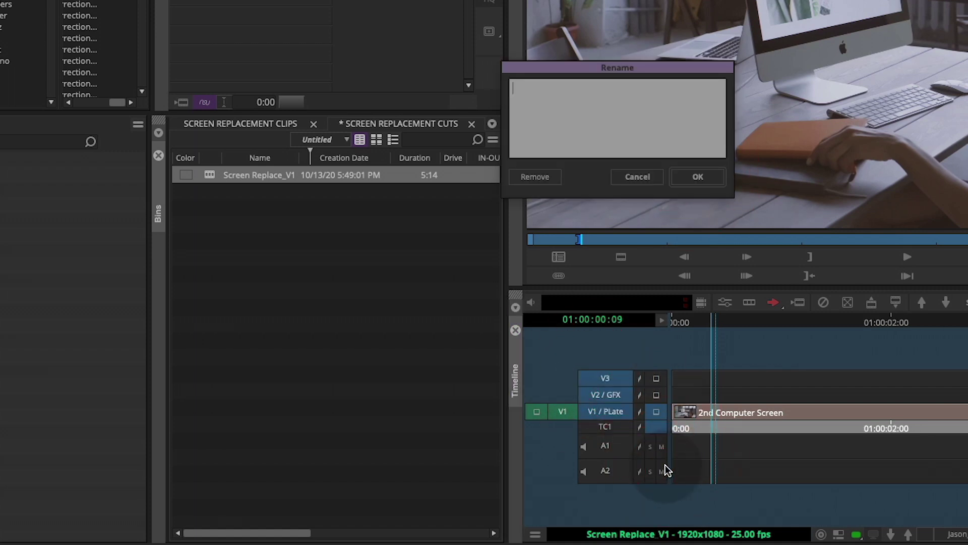
text(Holdout)
click(698, 176)
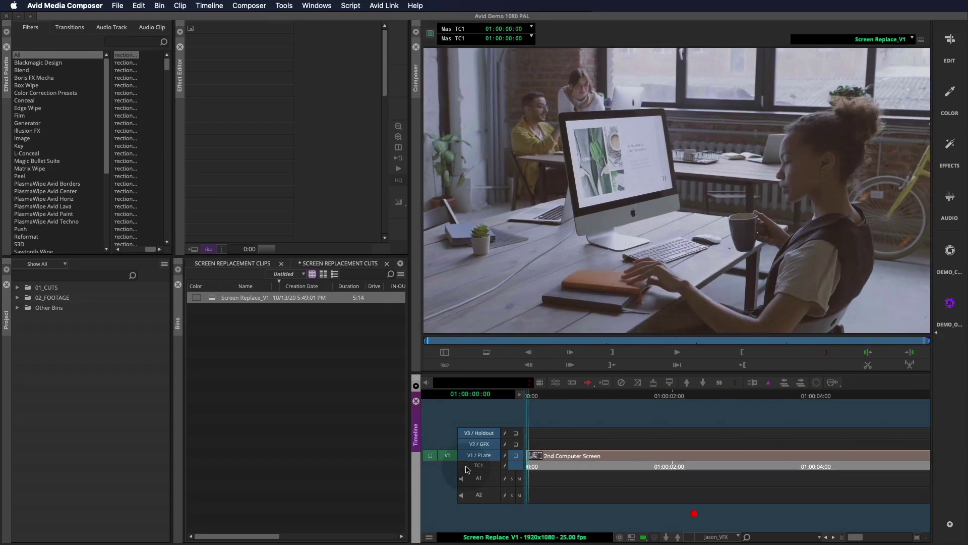
Duplicate the 2nd Computer Screen clip from V1 onto the V3 Holdout track, leaving the V2 GFX track empty
key(super+[)
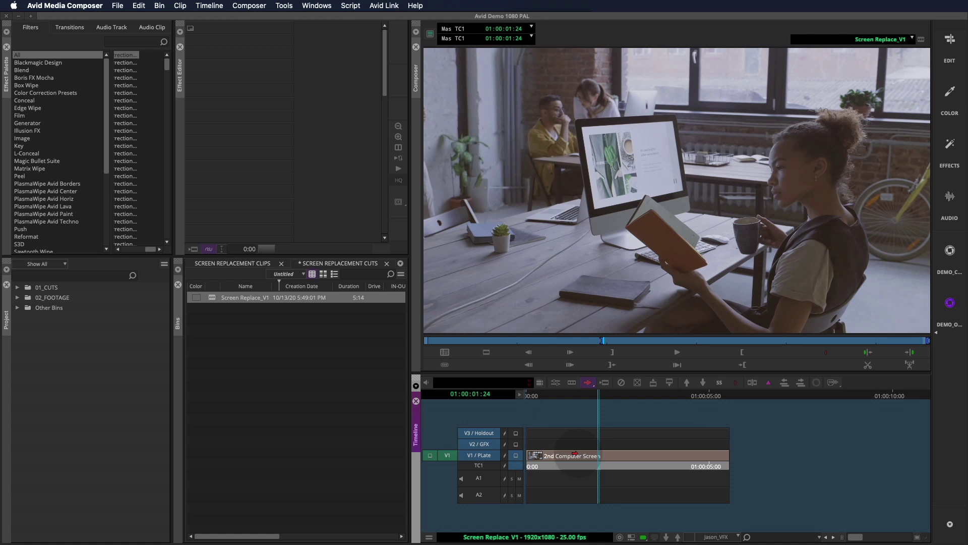
click(578, 455)
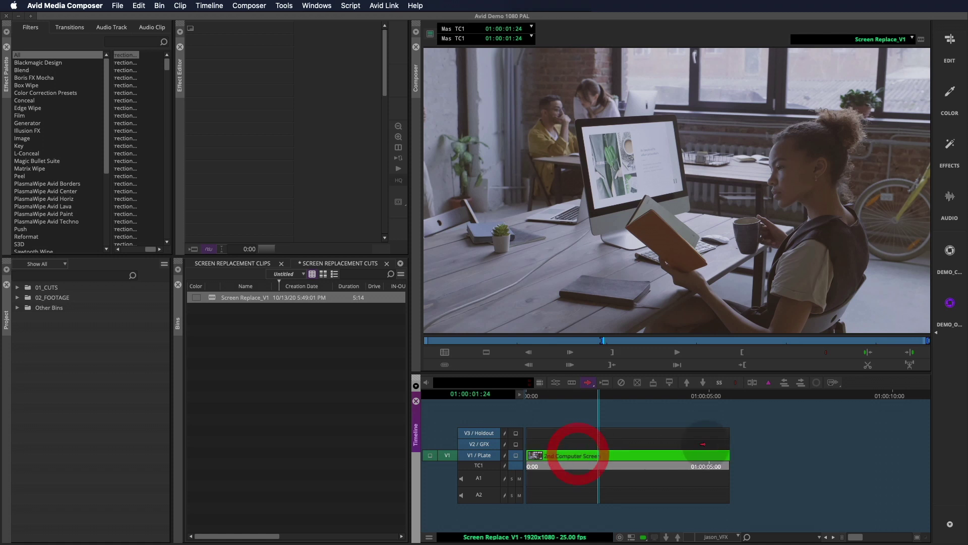
click(655, 384)
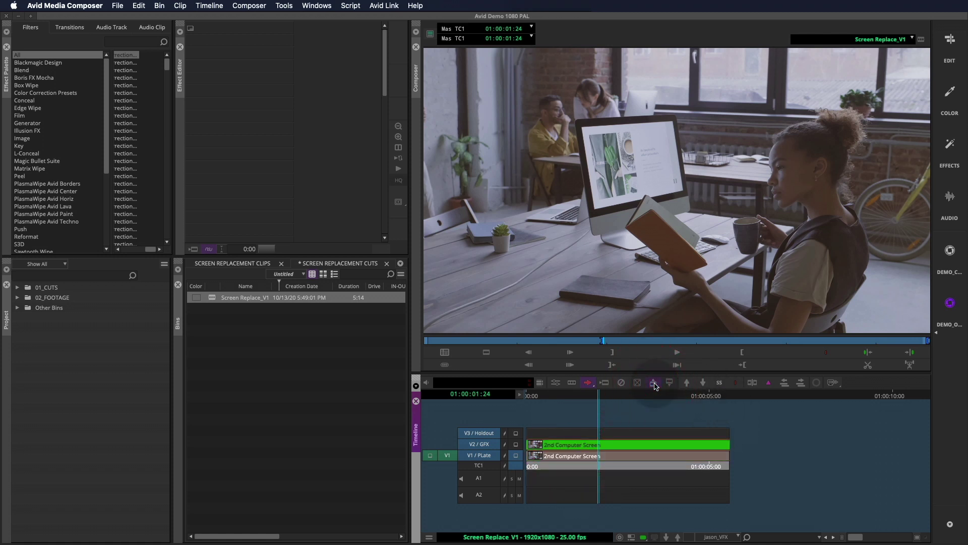
click(611, 441)
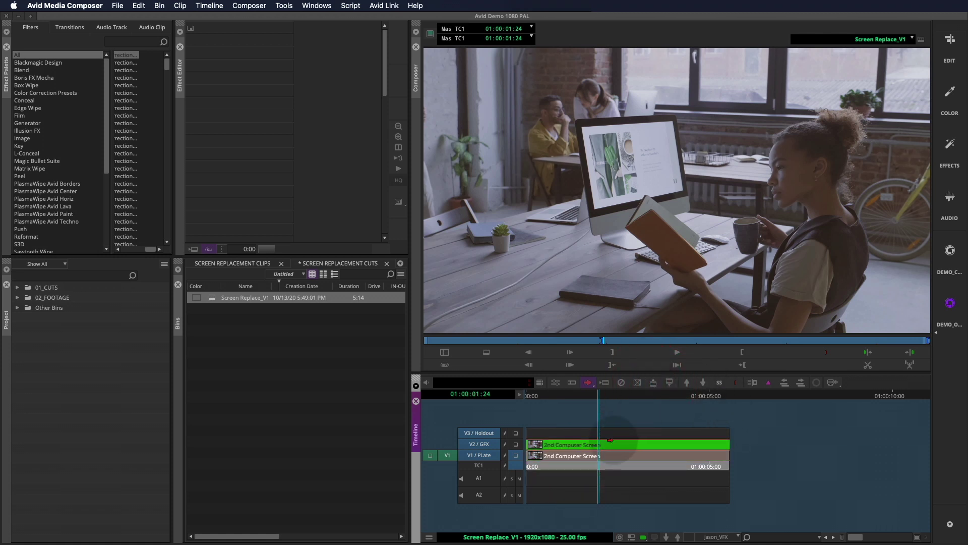
click(654, 385)
click(587, 464)
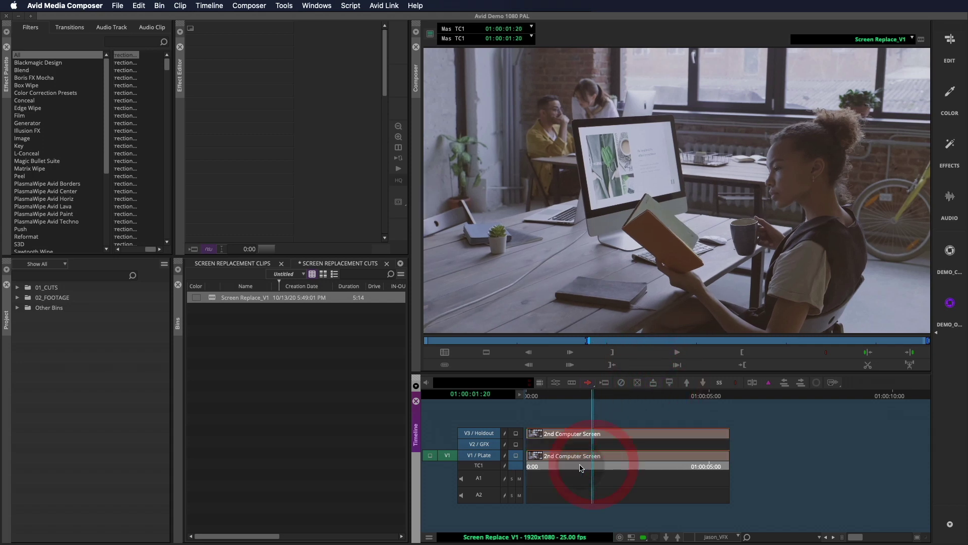
Mark the full clip length on the V2 GFX track and overwrite Screen Replacement Graphic.png into it
click(588, 448)
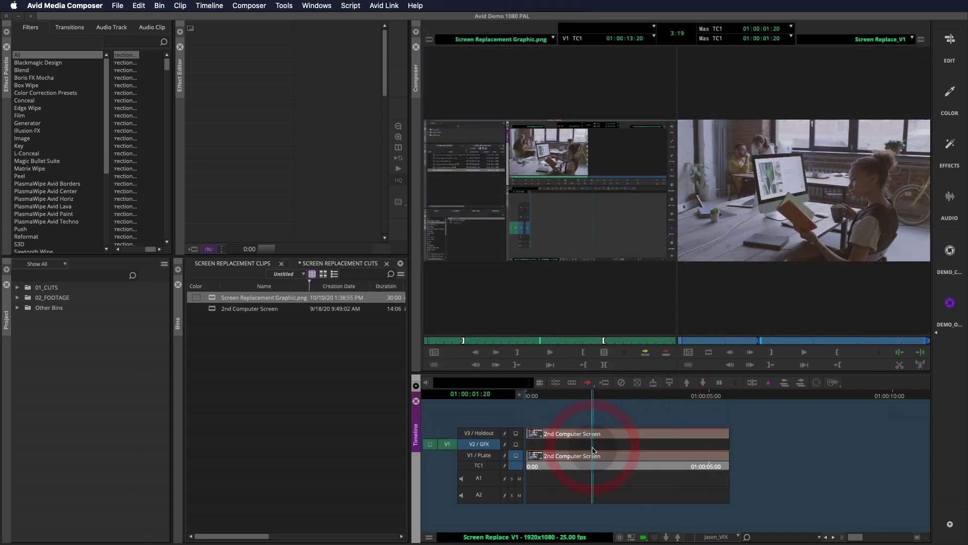
key(b)
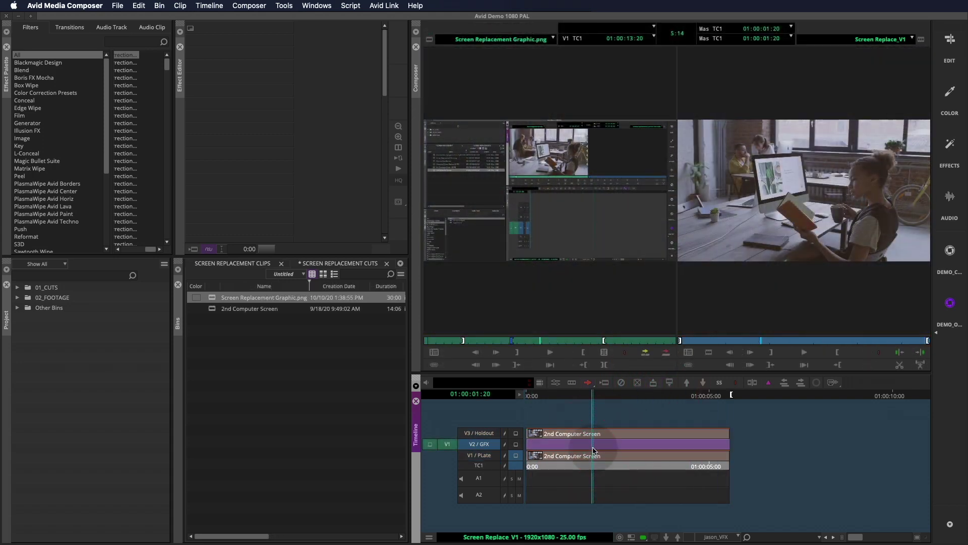
click(666, 355)
click(617, 466)
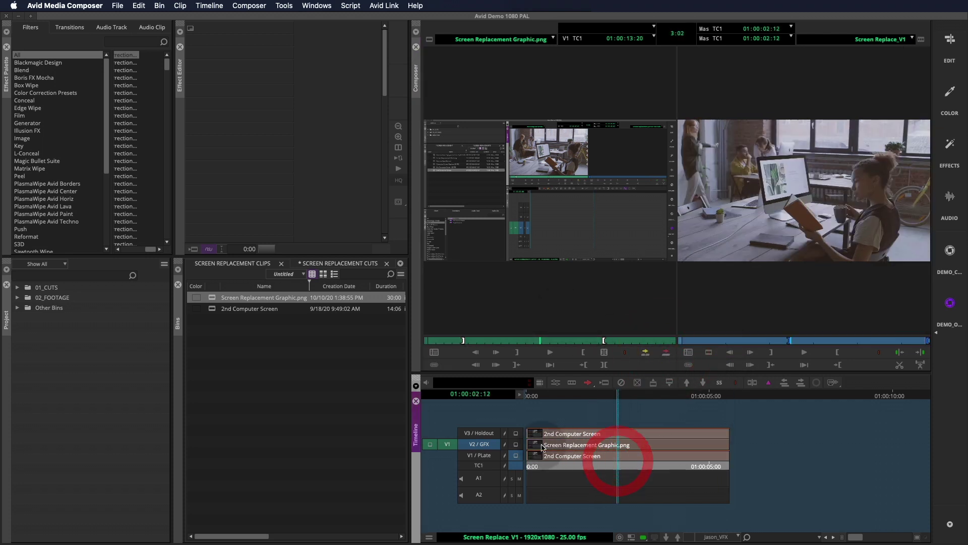
Monitor the V2 GFX track and apply the 3D Warp blend effect to the Screen Replacement Graphic.png clip
click(515, 443)
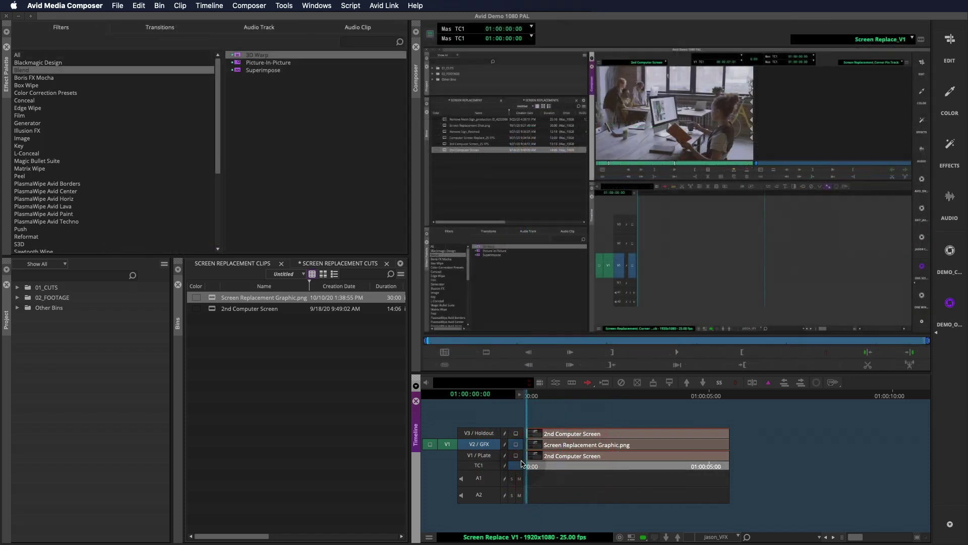
click(237, 57)
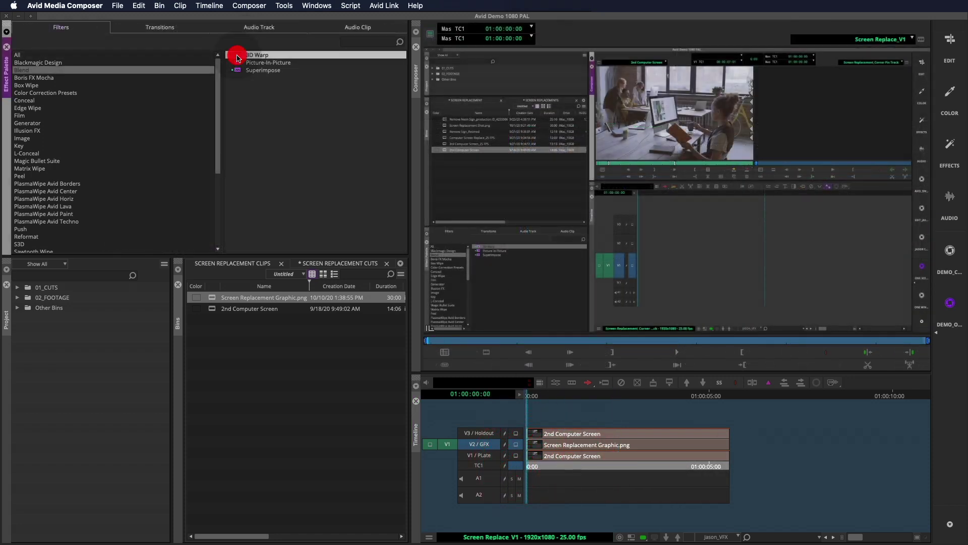
drag(245, 57, 547, 446)
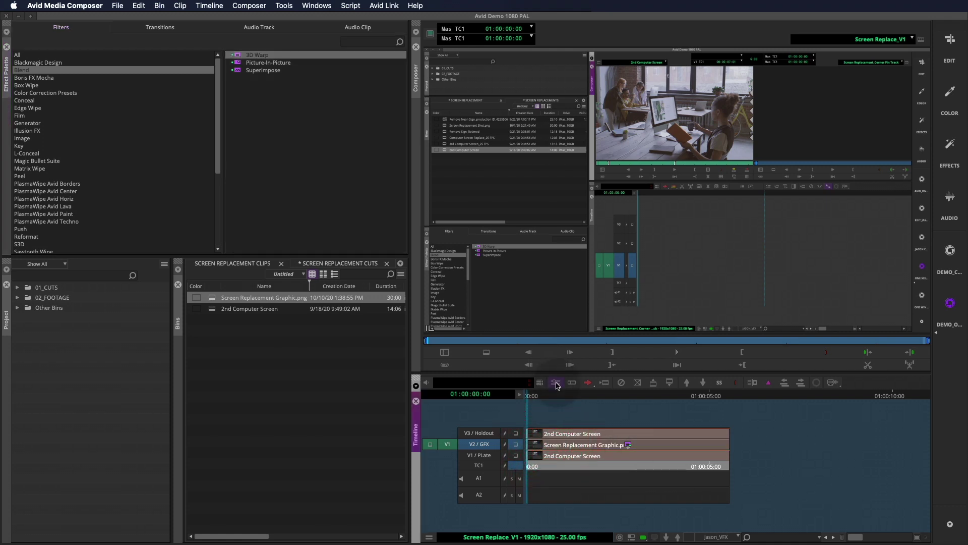
Open the graphic's 3D Warp effect for editing, enlarge the Effect Editor and collapse the Foreground parameters
click(557, 385)
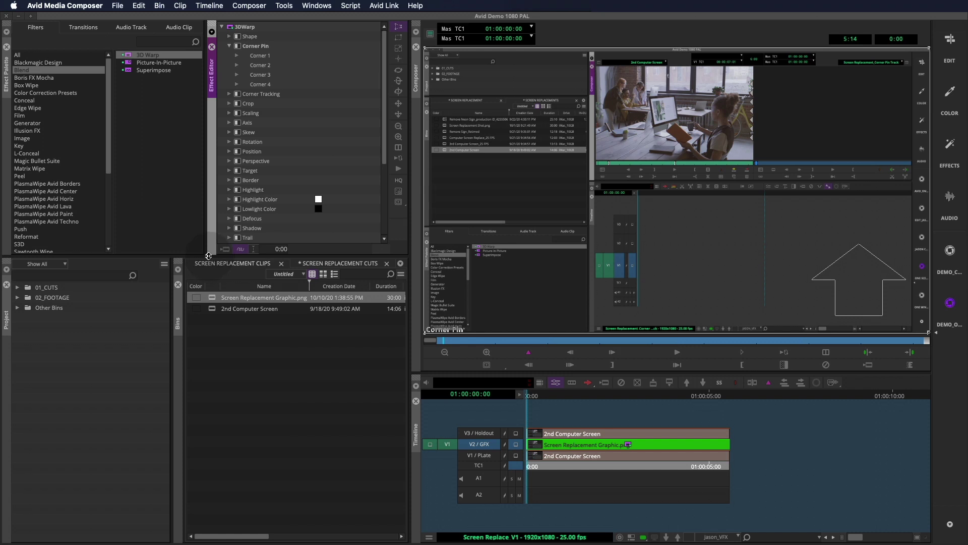
drag(209, 256, 208, 325)
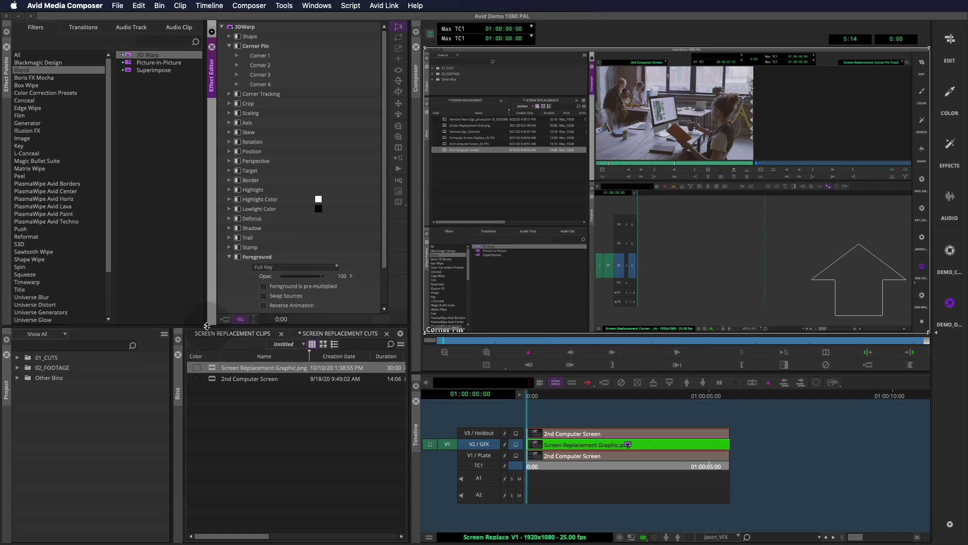
click(230, 47)
click(229, 220)
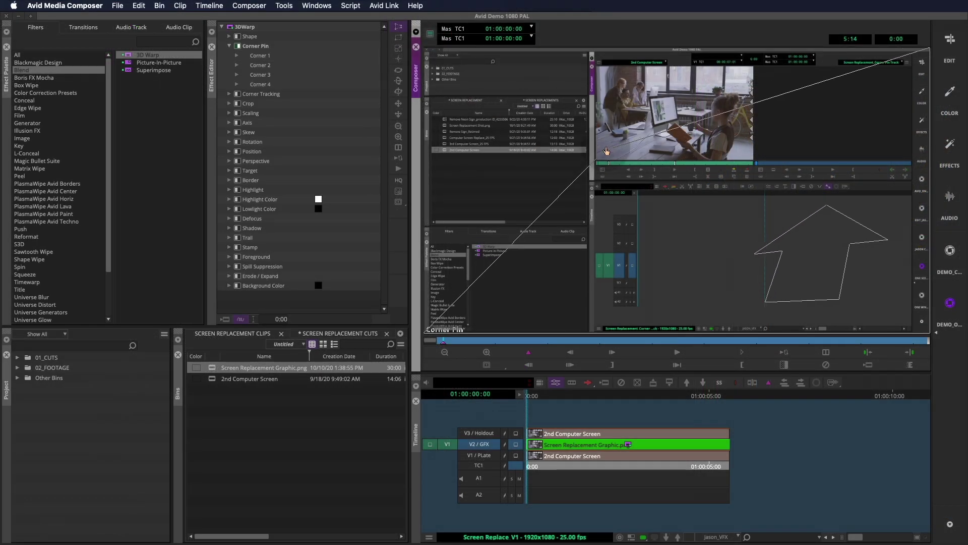
Corner-pin the graphic's upper-left and lower-left corners to the matching corners of the computer screen in the plate
drag(631, 106, 567, 122)
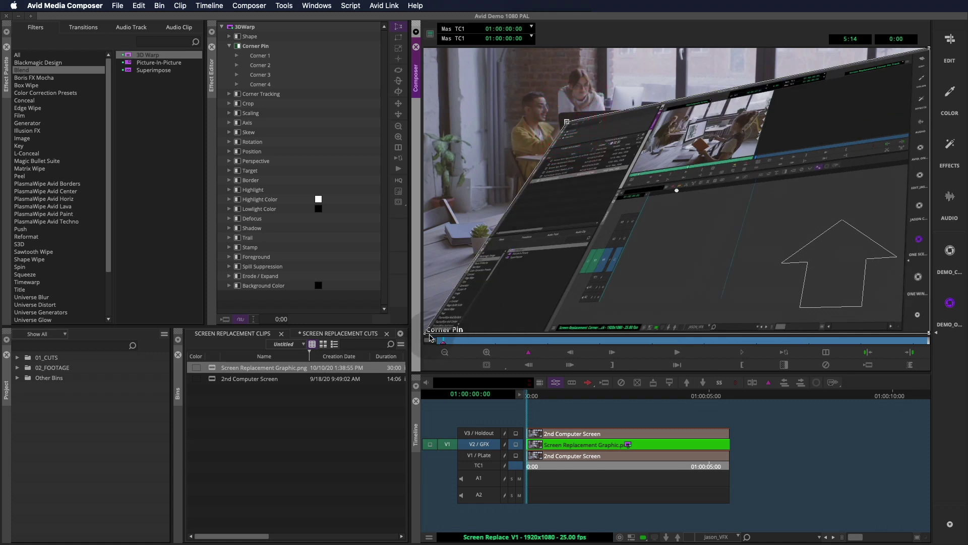
drag(426, 337, 579, 238)
click(301, 242)
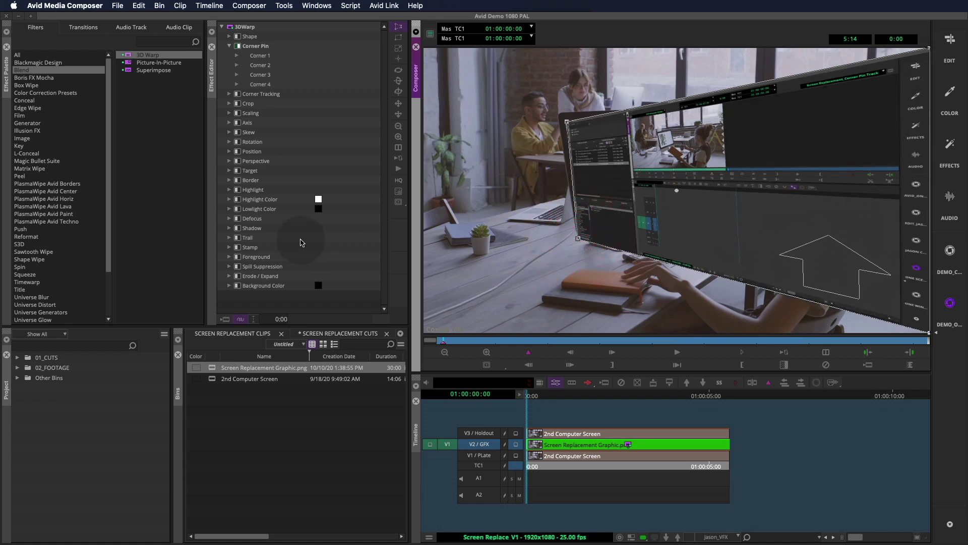
click(238, 262)
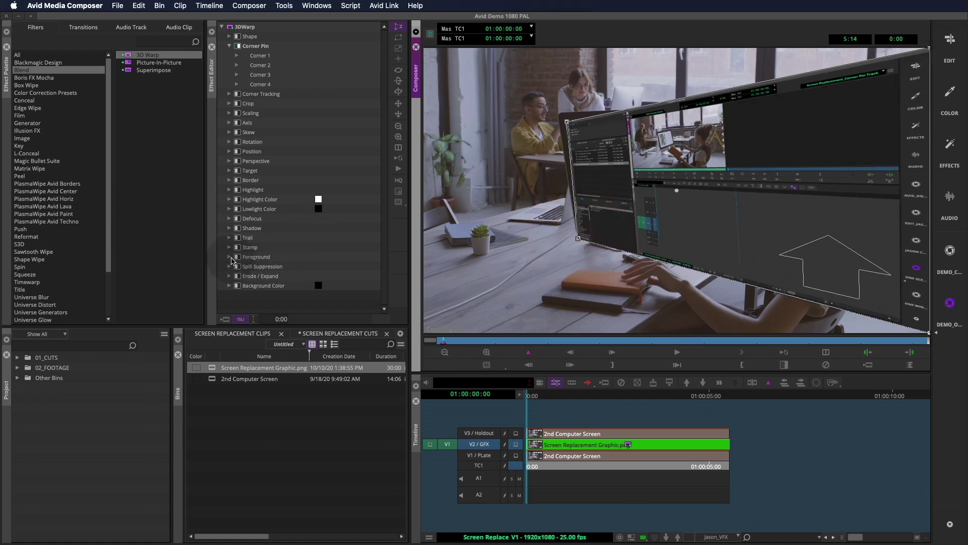
Expand and enable the 3D Warp effect's Foreground parameters and lower the graphic's opacity to 45
click(231, 257)
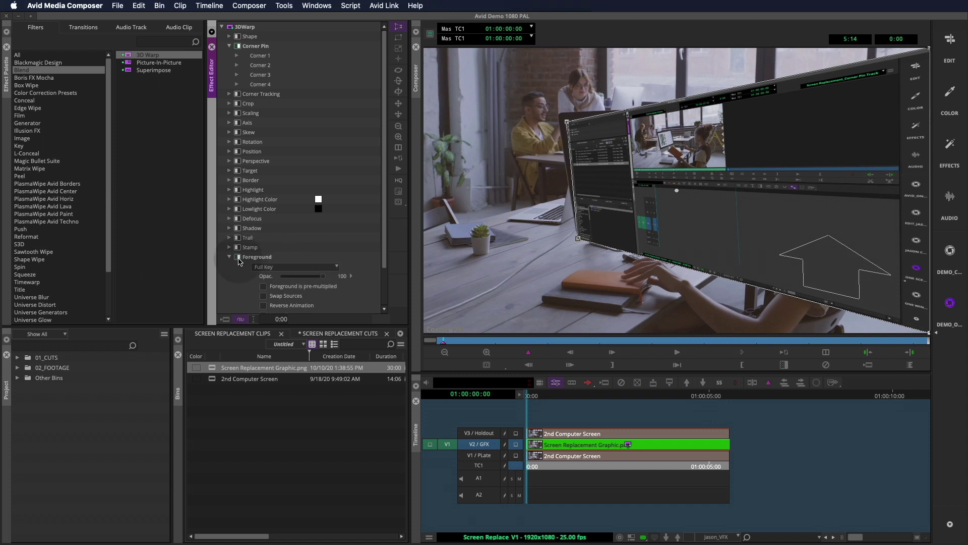
click(238, 258)
drag(315, 280, 300, 277)
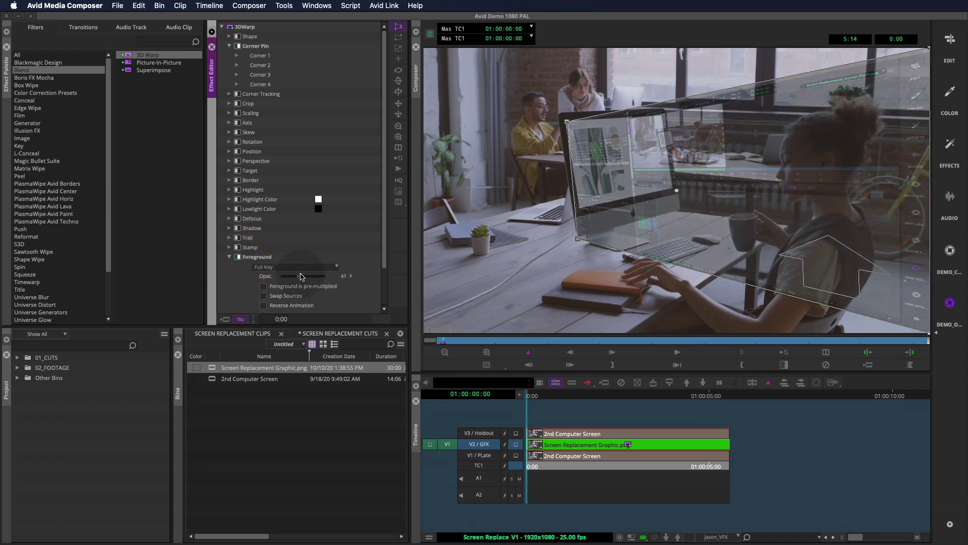
click(302, 276)
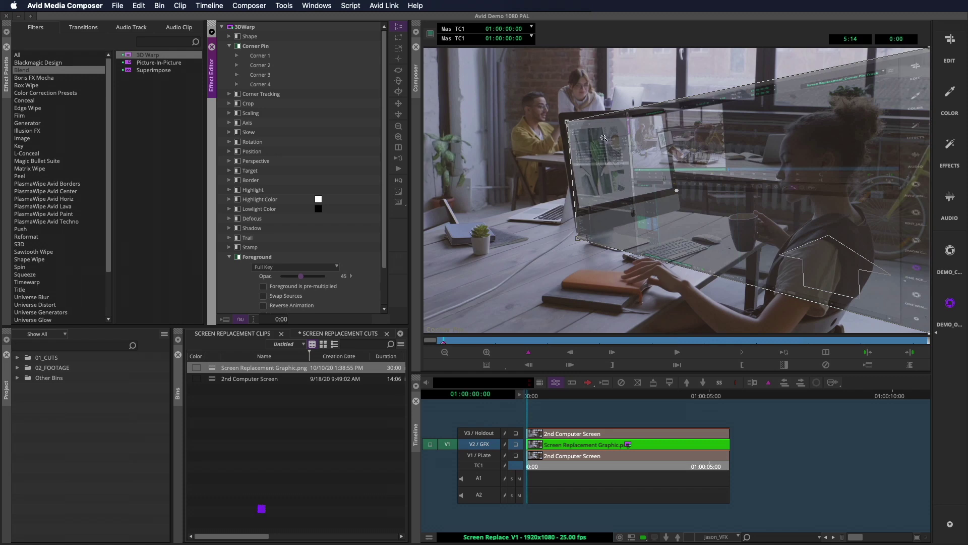
Fine-tune the graphic's upper-left and lower-left corner pins to sit exactly on the computer screen's corners
super+click(581, 141)
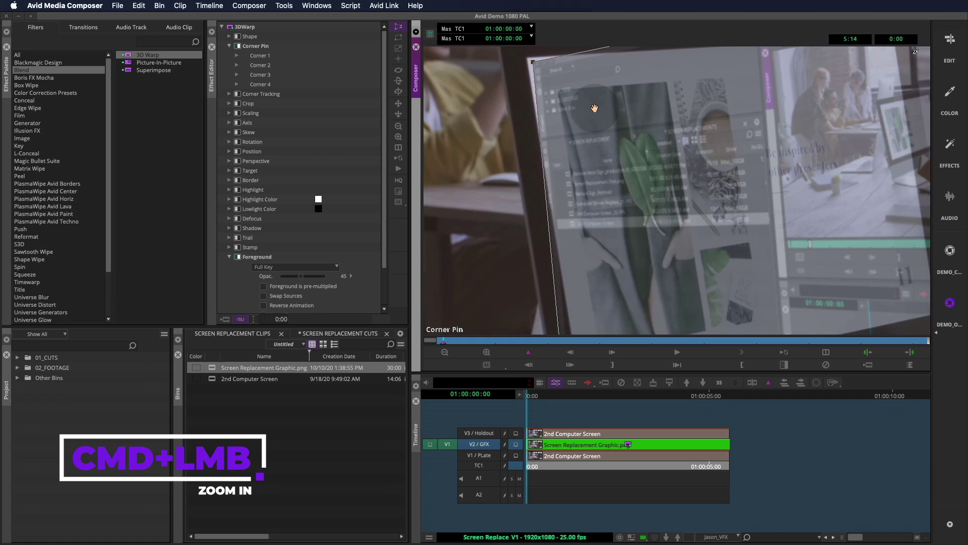
drag(595, 108, 556, 192)
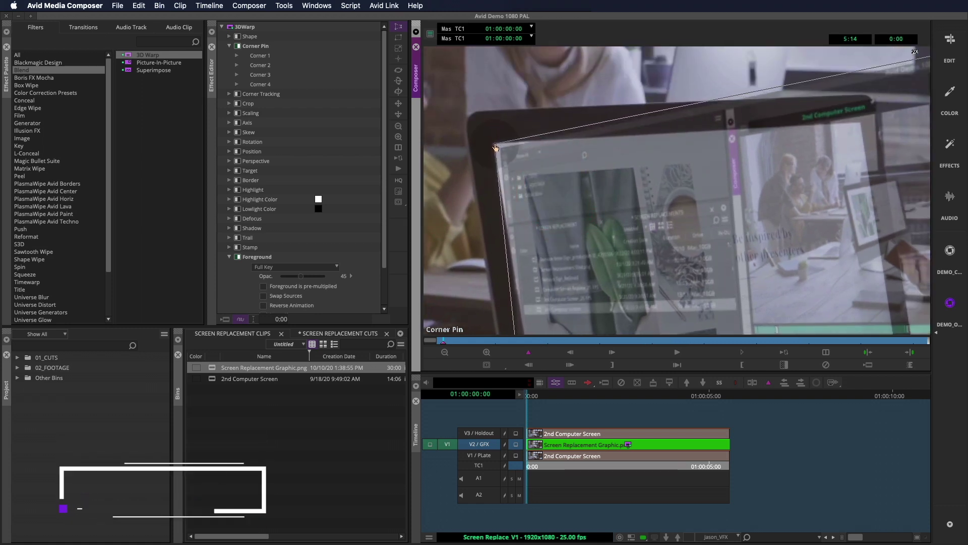
drag(496, 146, 495, 144)
drag(621, 231, 568, 128)
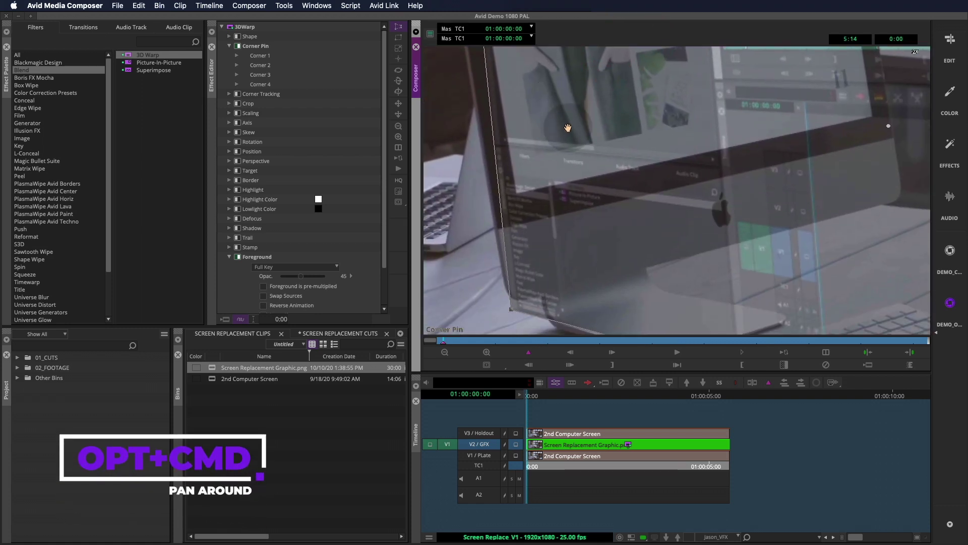
drag(511, 309, 516, 192)
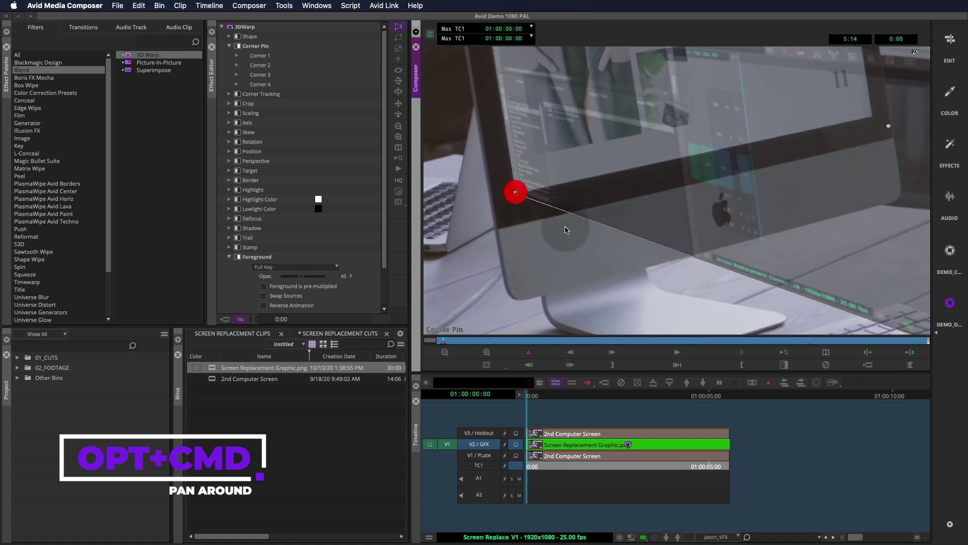
Corner-pin the graphic's upper-right and lower-right corners to the matching corners of the computer screen
drag(754, 228, 456, 173)
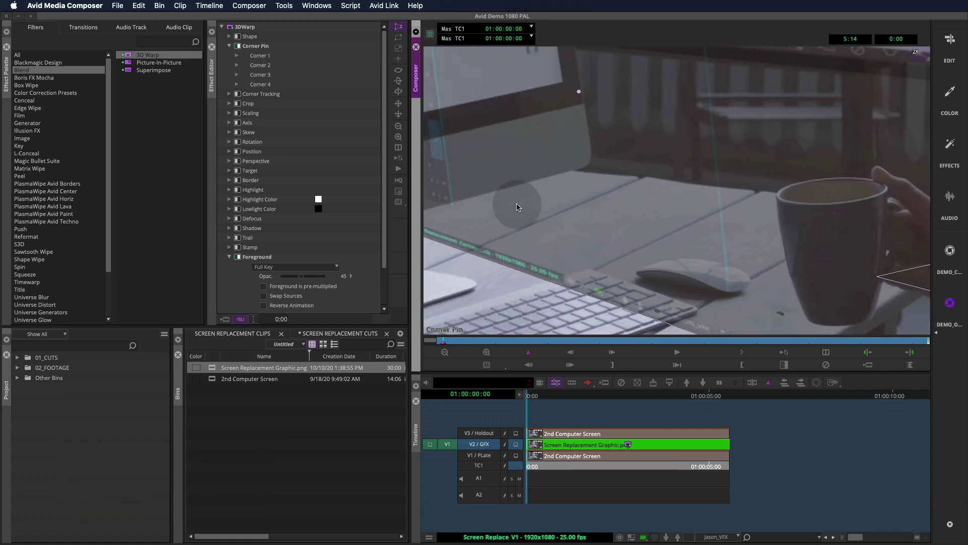
key(shift+super+m)
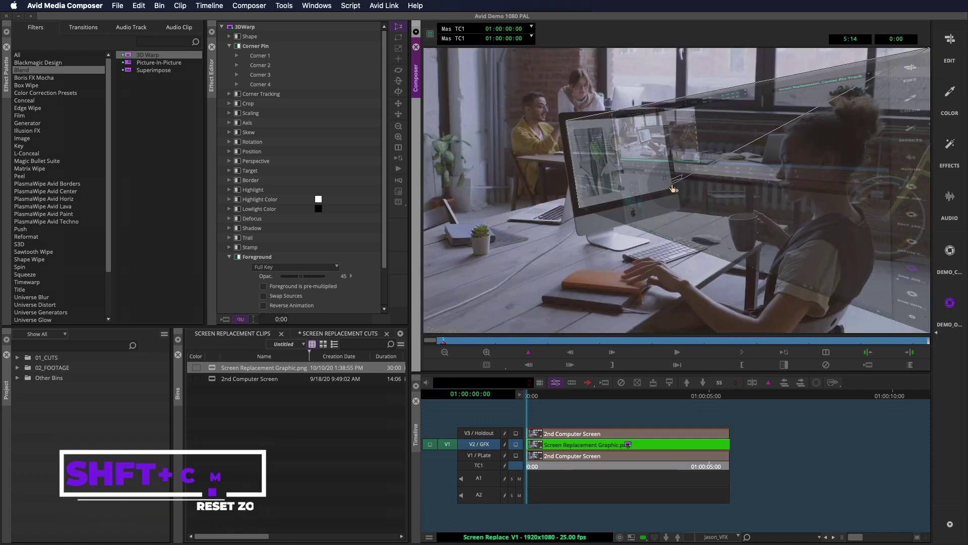
drag(930, 51, 654, 121)
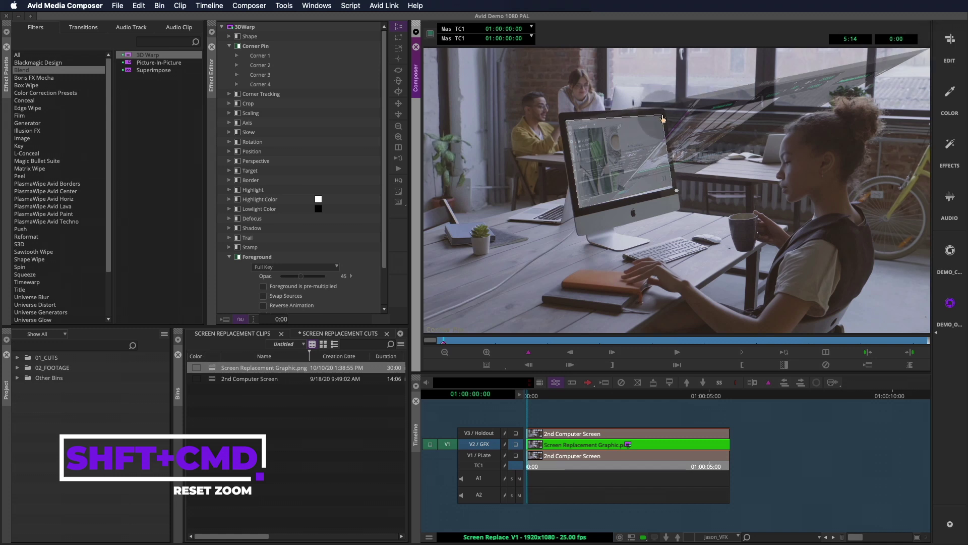
Enable the first Corner Tracking tracker for Point A, and reposition and enlarge the Tracking window
click(230, 94)
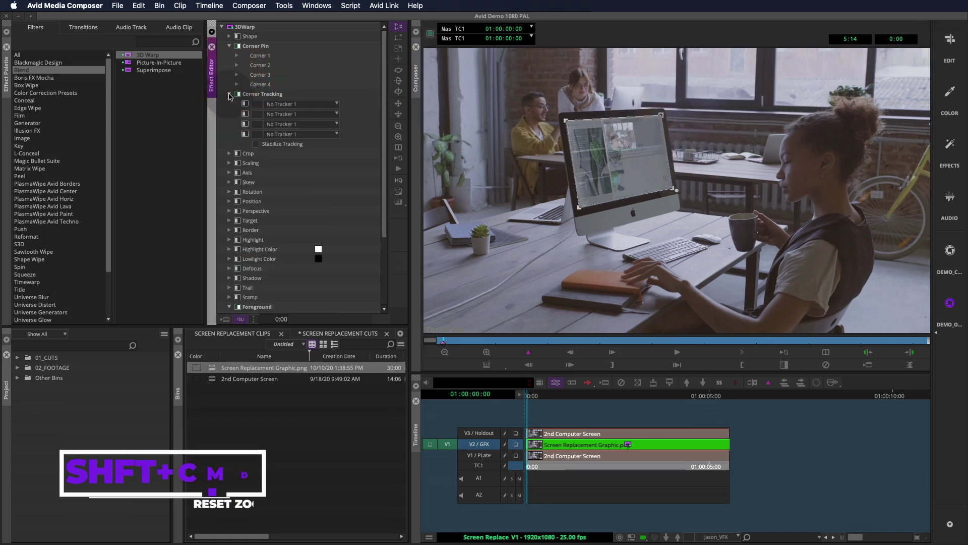
click(250, 104)
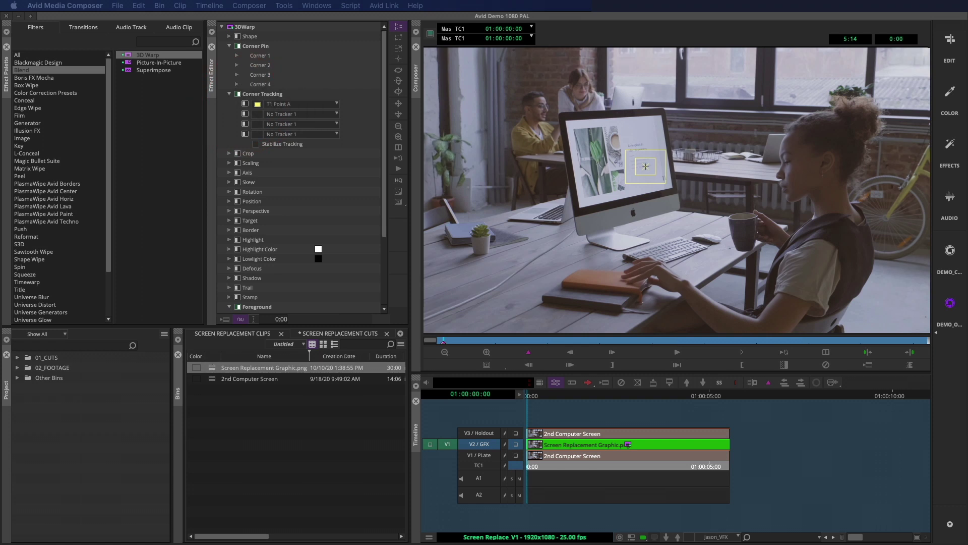
drag(251, 378, 186, 288)
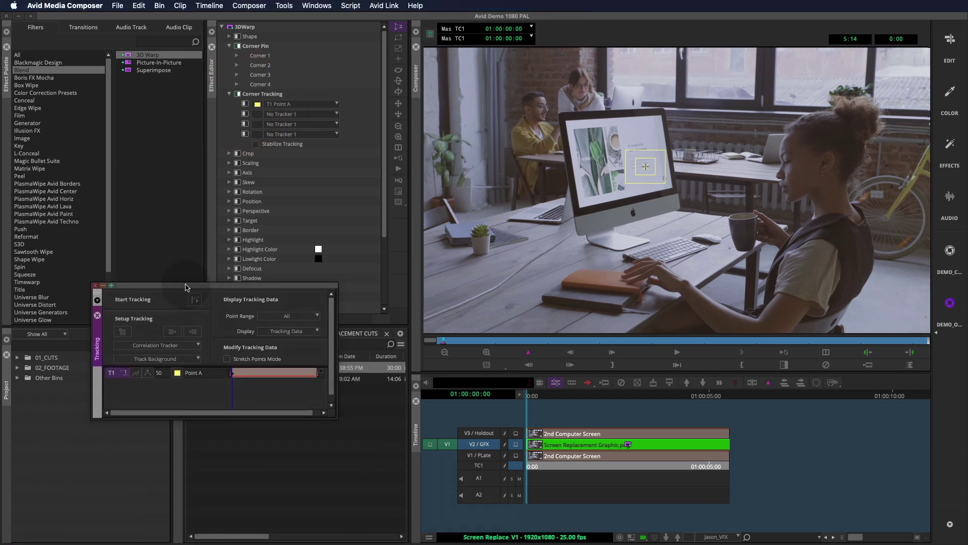
drag(334, 414, 370, 474)
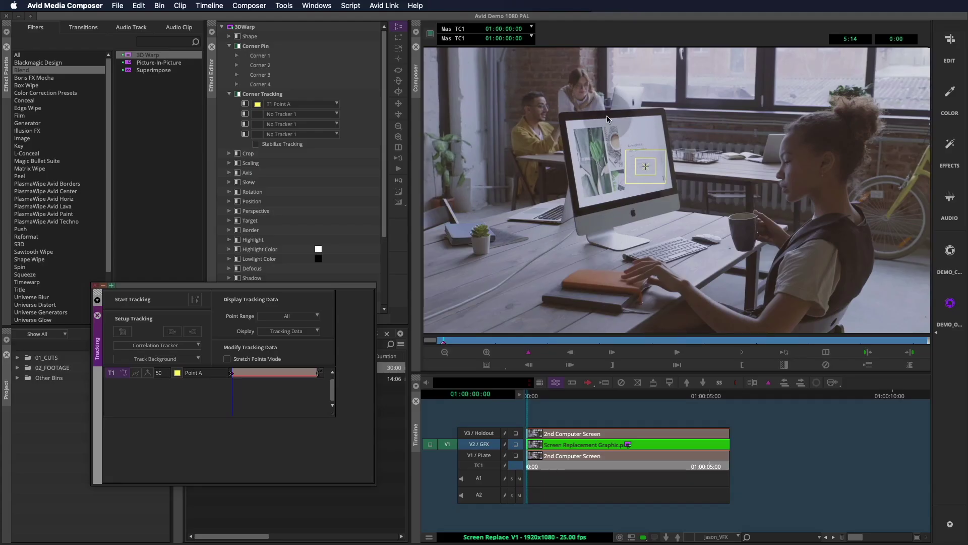
Place the Point A tracker on the computer screen's upper-left corner
drag(647, 170, 569, 132)
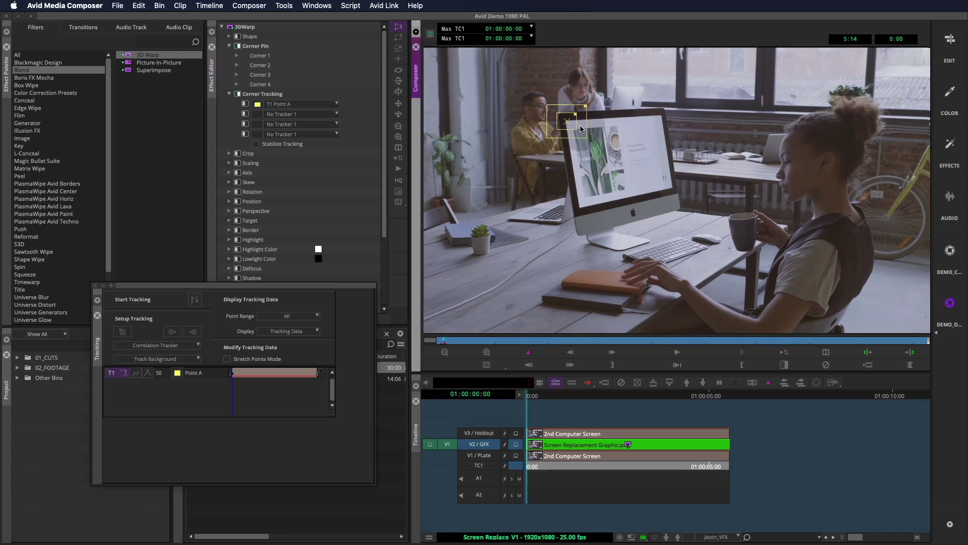
super+click(582, 130)
super+click(582, 132)
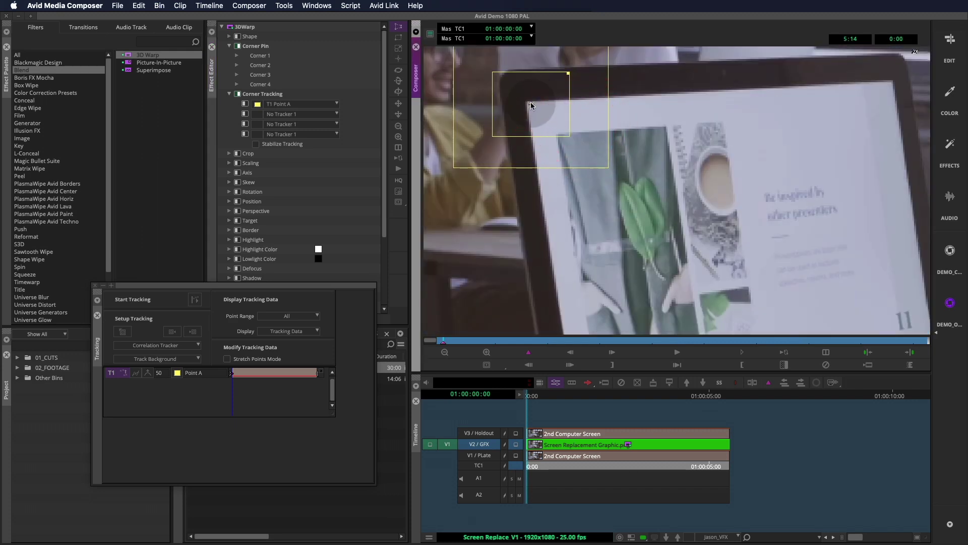
drag(533, 105, 527, 104)
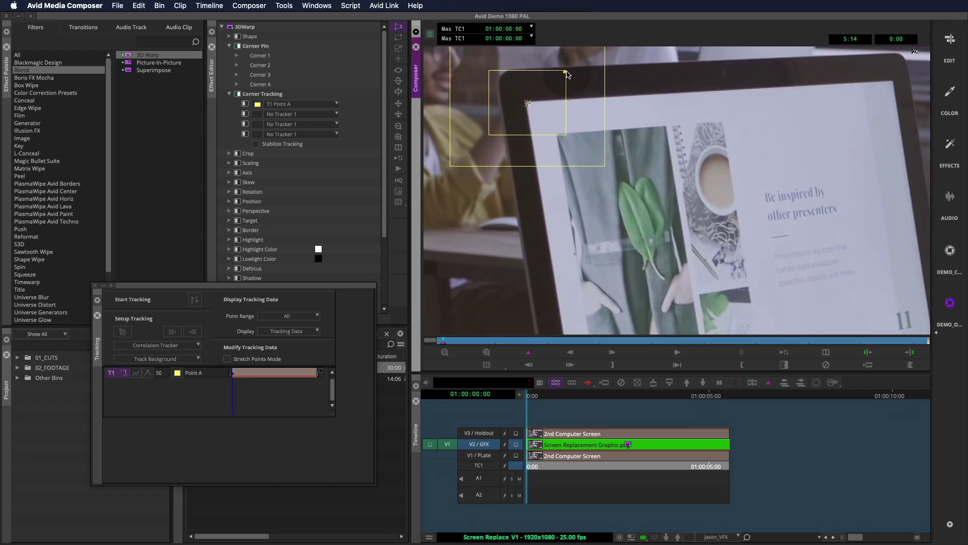
Shrink Point A's inner pattern box and outer search box tightly around the screen's upper-left corner
drag(563, 75, 526, 102)
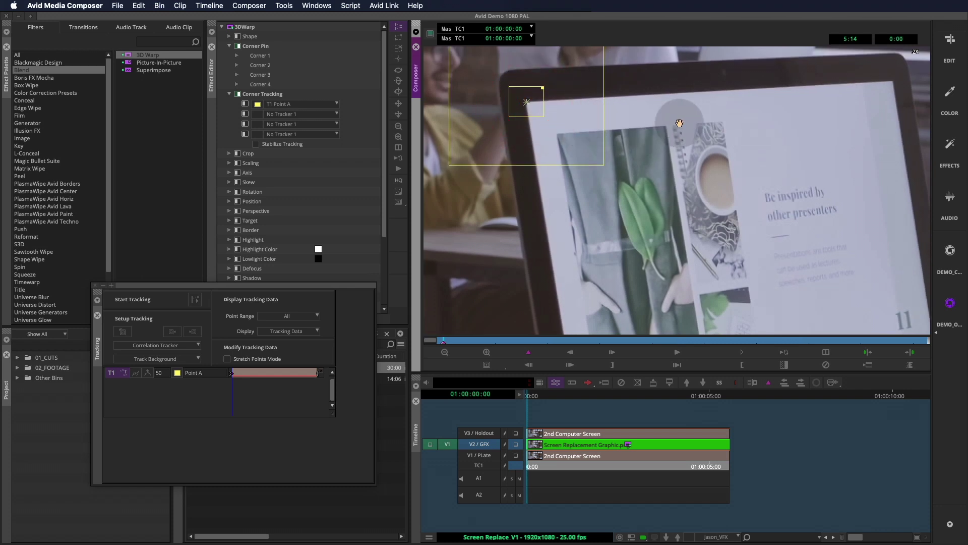
drag(679, 123, 681, 207)
drag(606, 128, 565, 157)
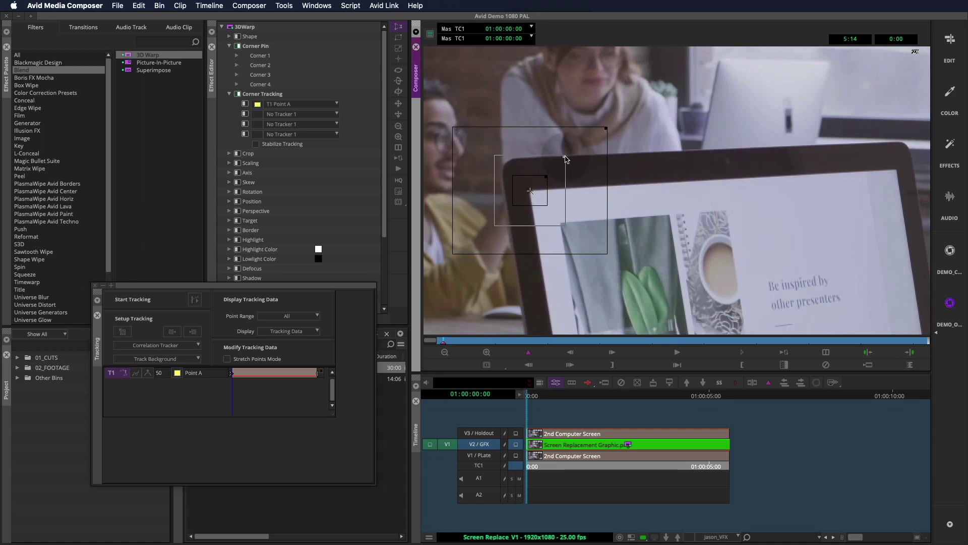
click(566, 160)
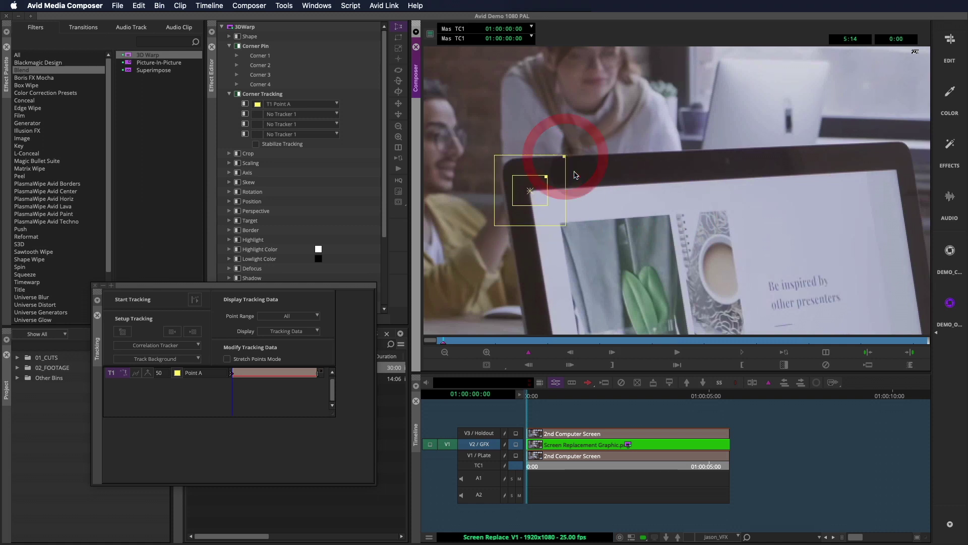
click(533, 196)
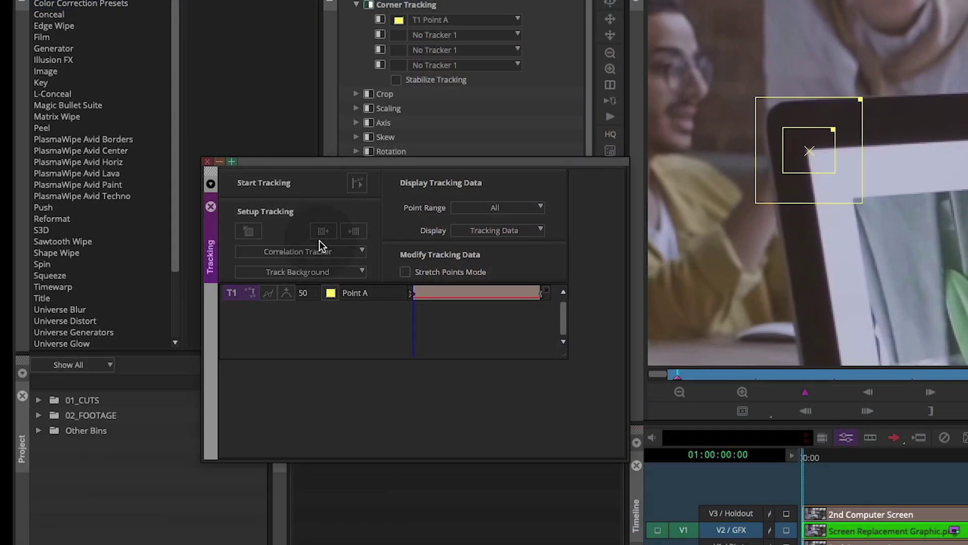
Switch the tracking engine to FluidTracker and track Point A through the clip
click(322, 251)
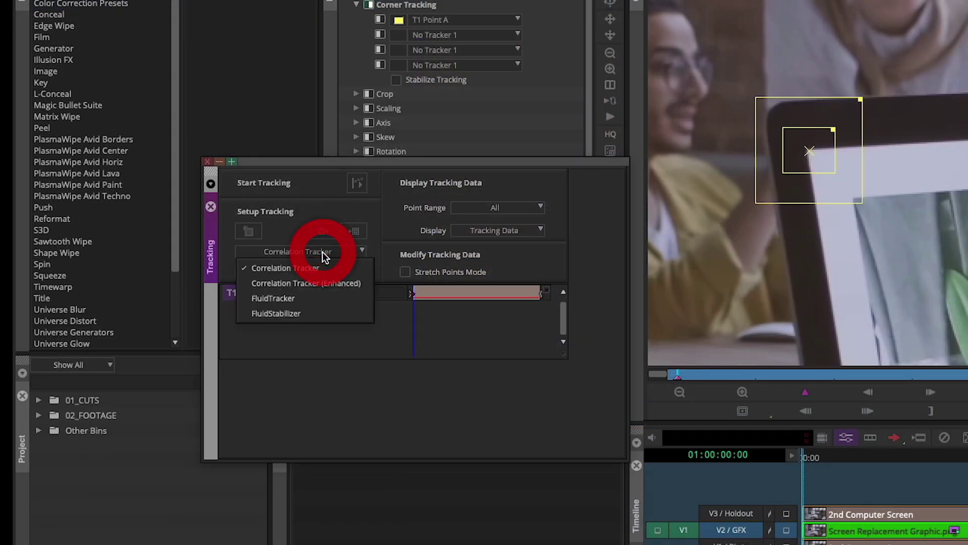
click(317, 296)
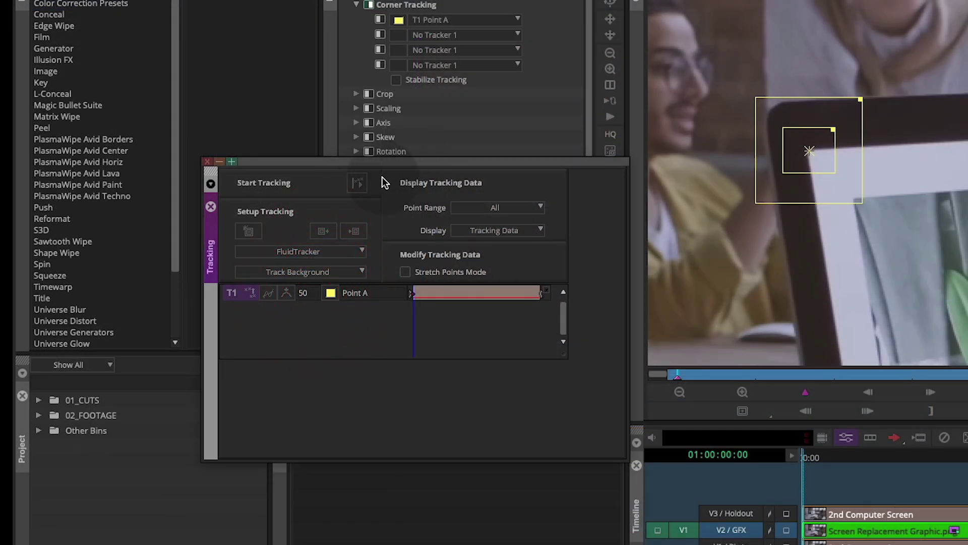
click(359, 184)
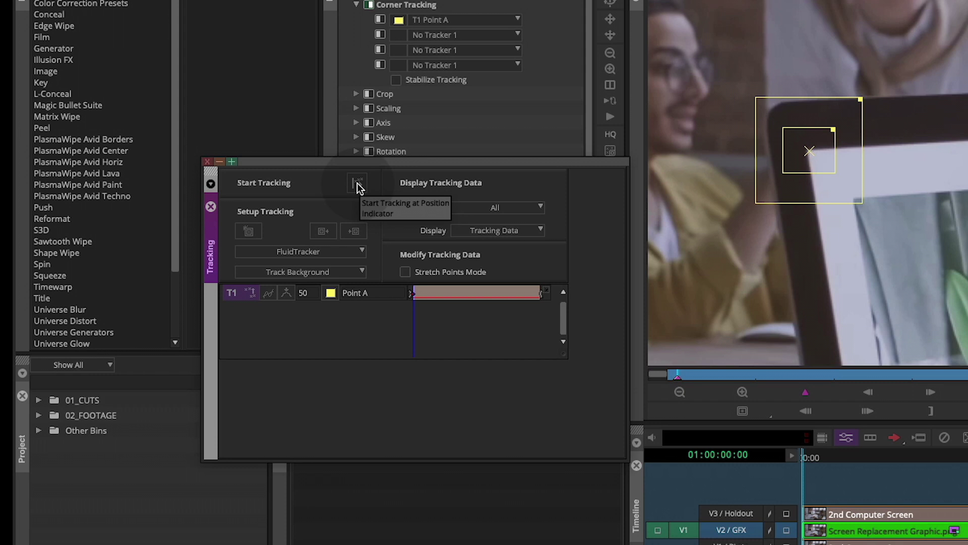
click(358, 184)
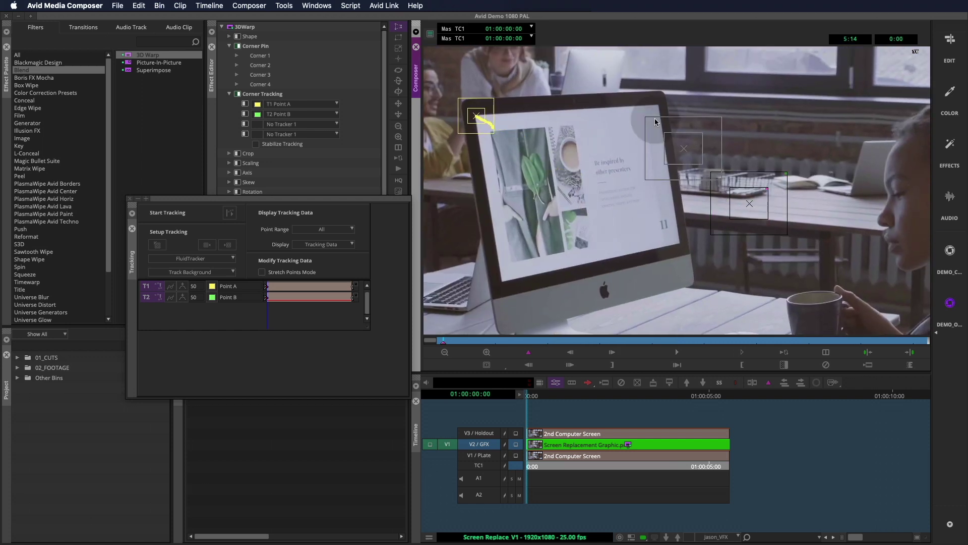
Place the Point B tracker on the screen's upper-right corner, shrink its pattern and search boxes, and track it through the clip
drag(670, 140, 661, 112)
key(super+l)
drag(697, 59, 677, 77)
drag(694, 140, 667, 224)
drag(708, 113, 669, 146)
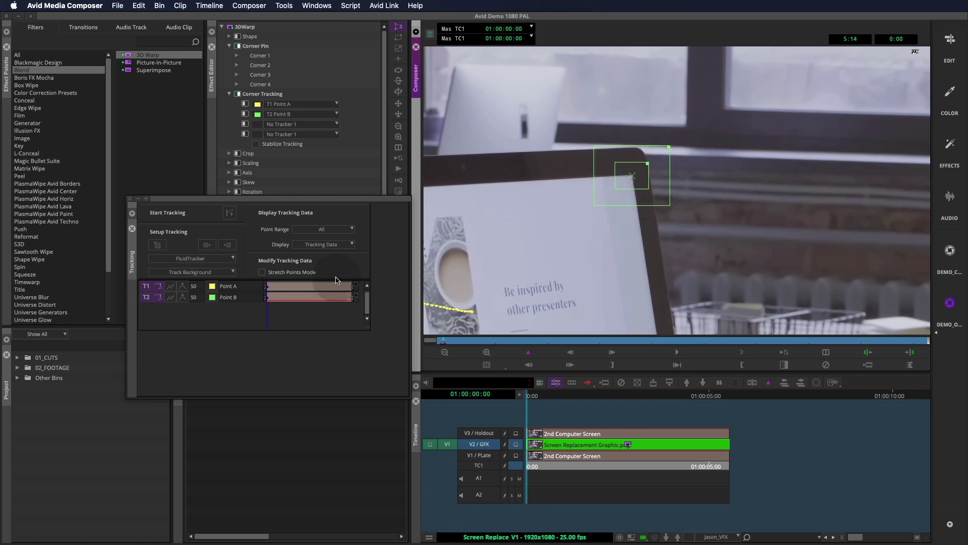
click(228, 213)
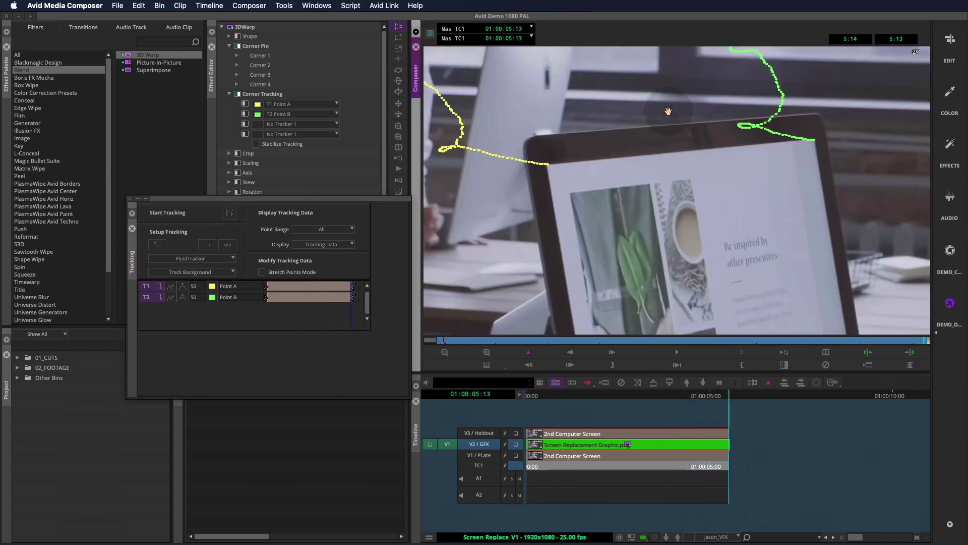
Add the Point C tracker on the screen's lower-left corner, shrink its search boxes, and track it through the clip
click(246, 124)
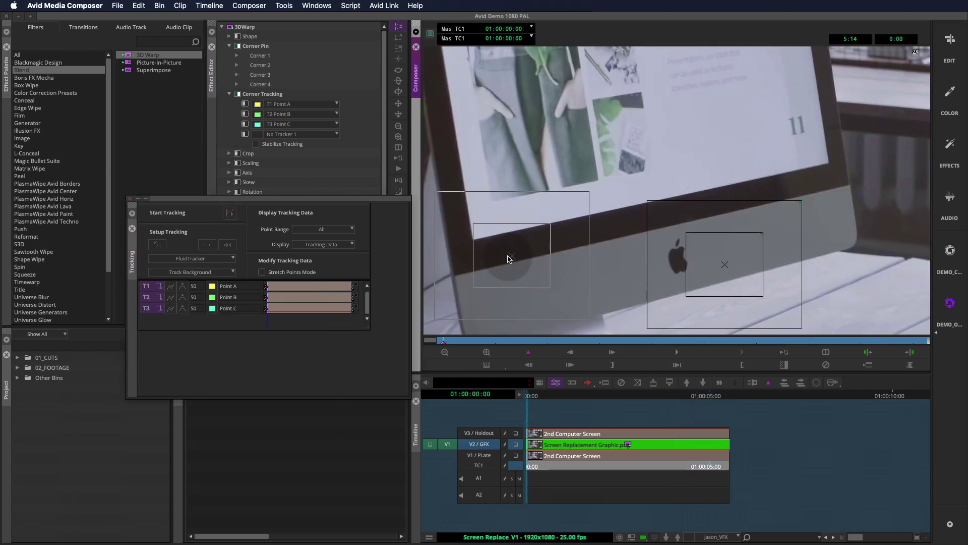
drag(706, 272, 474, 240)
drag(549, 181, 511, 207)
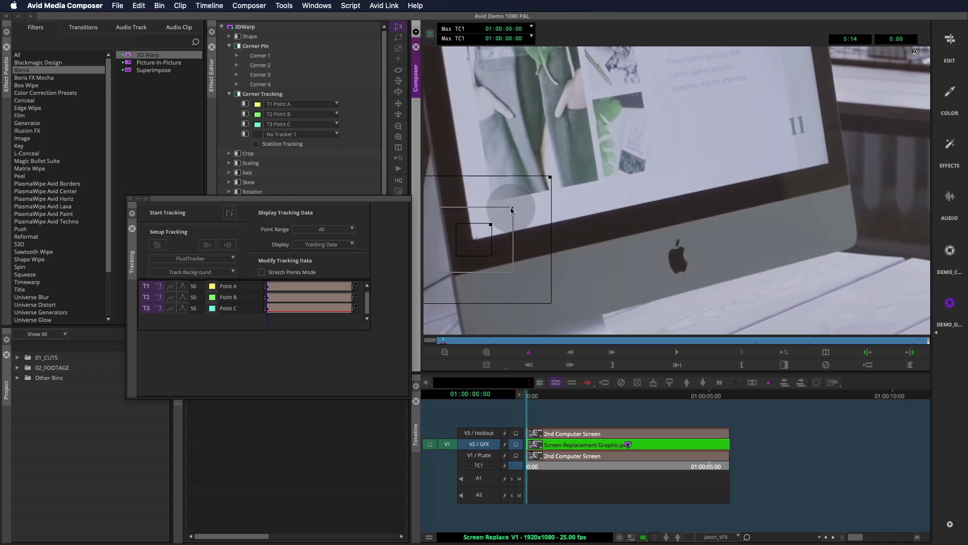
click(472, 238)
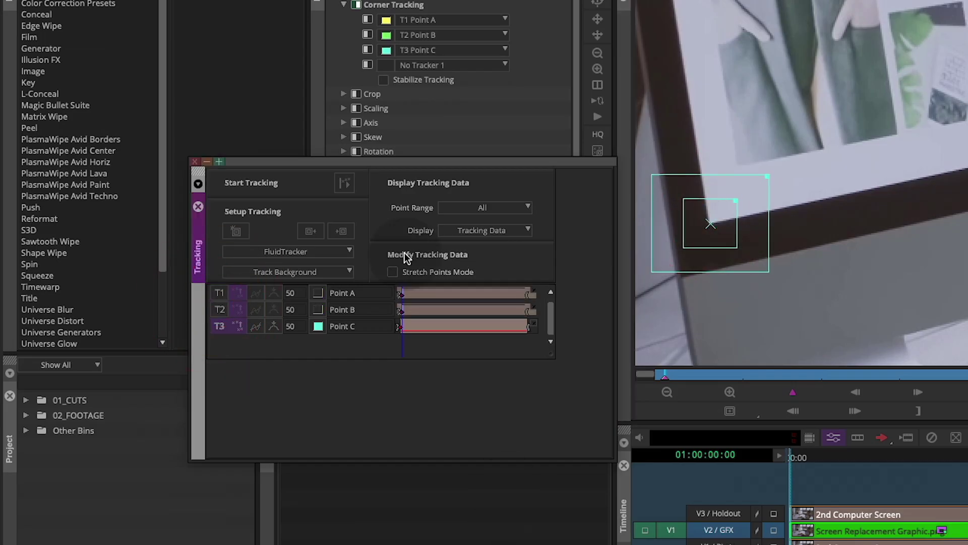
click(344, 183)
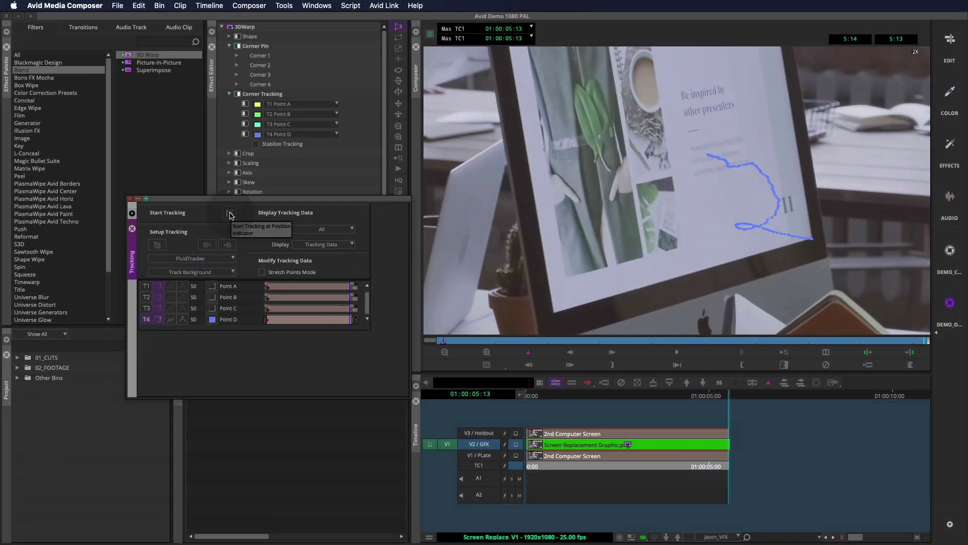
Reactivate trackers T3, T2 and T1 alongside T4 and close the Tracking window
click(145, 309)
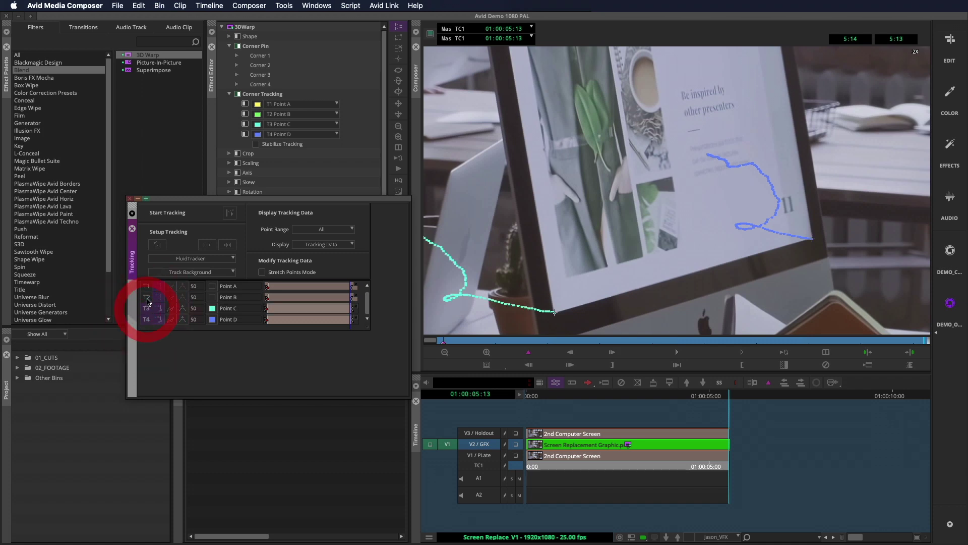
click(146, 297)
click(145, 286)
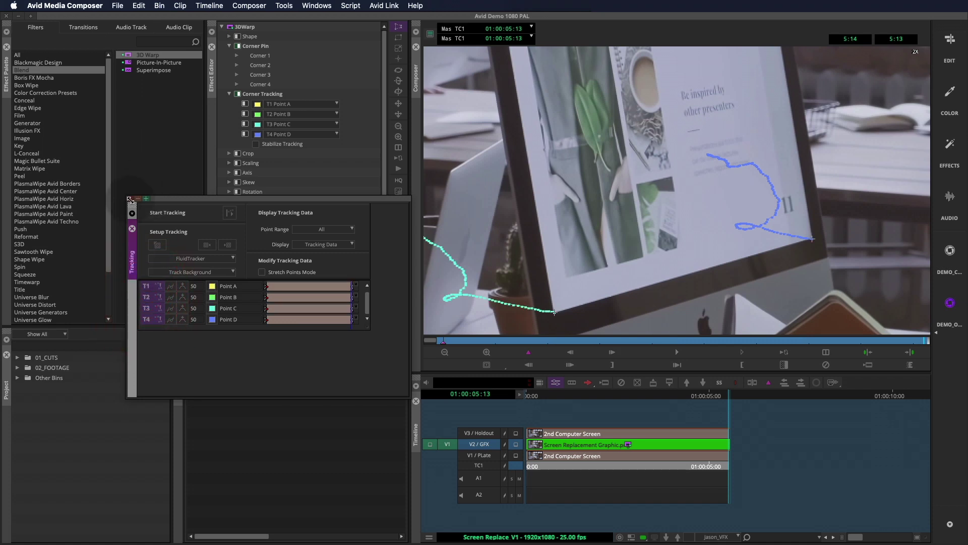
click(129, 199)
Play back the tracked graphic and disable the Foreground parameters of its 3D Warp effect
key(space)
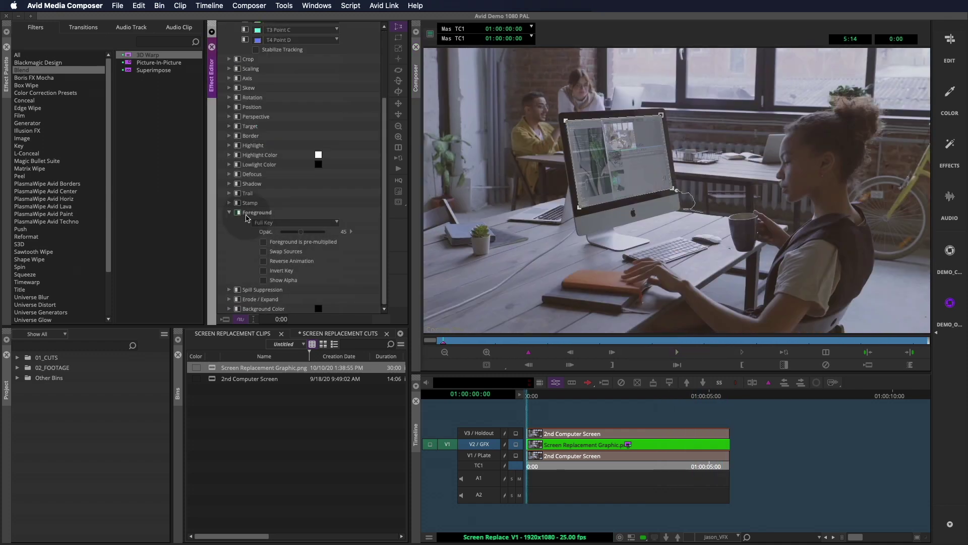
click(237, 212)
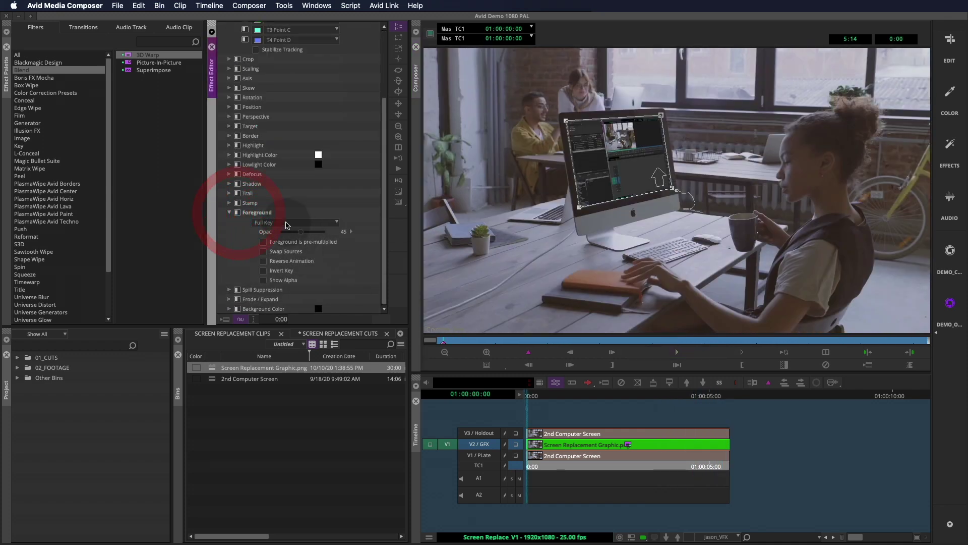
Collapse the Foreground parameters and go to 01:00:01:13, where the book passes in front of the screen graphic
click(230, 213)
click(600, 444)
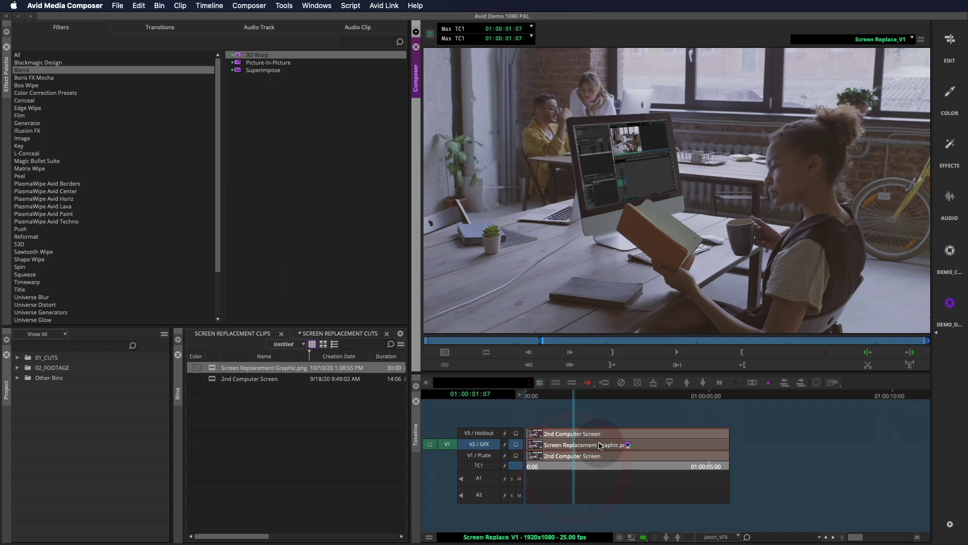
mouse_move(561, 341)
mouse_down()
mouse_move(601, 341)
mouse_move(563, 341)
mouse_up()
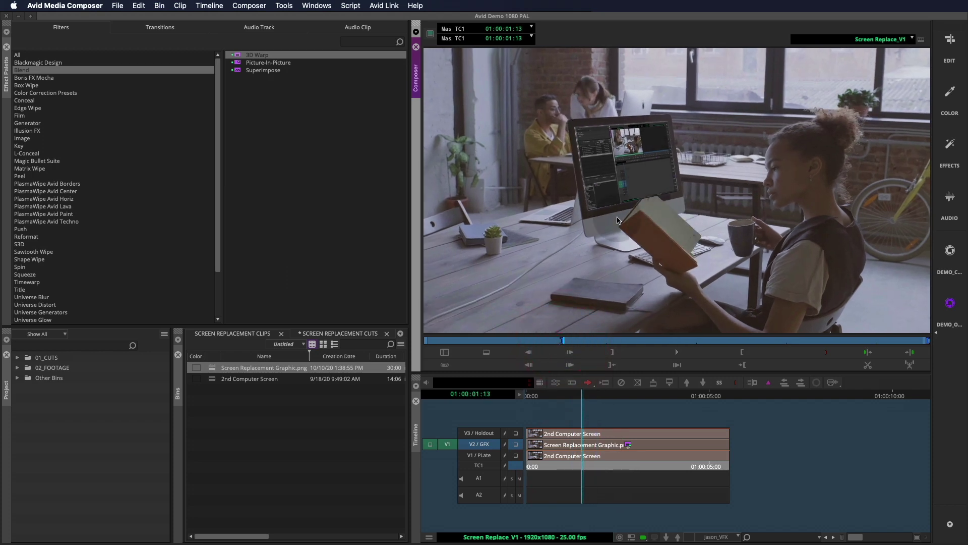
Apply the AniMatte key effect to the 2nd Computer Screen clip on the V3 / Holdout track
click(477, 433)
click(482, 445)
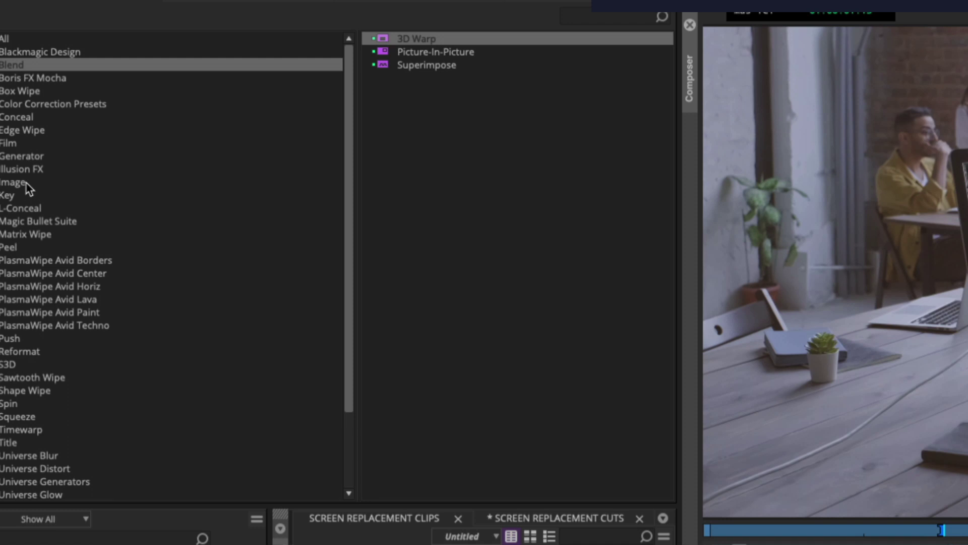
click(9, 195)
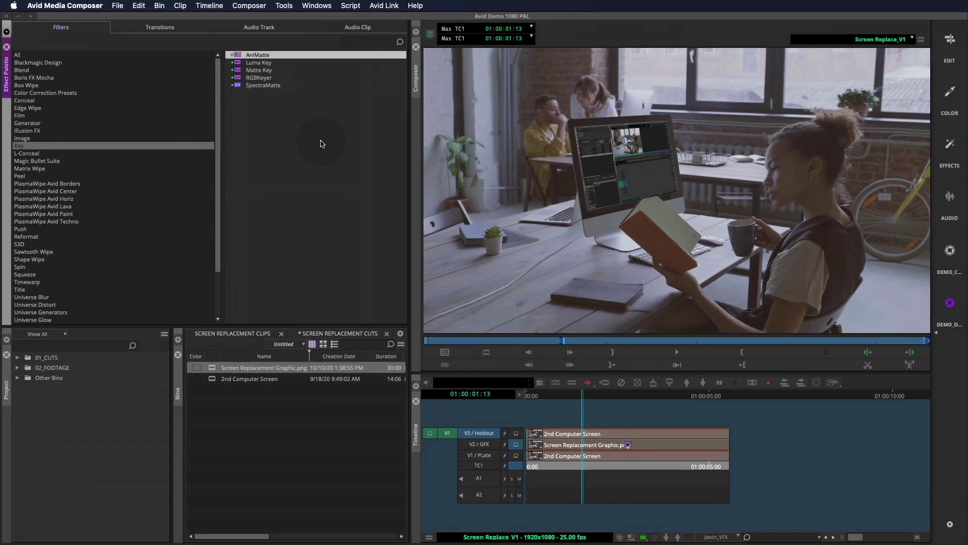
drag(571, 377, 597, 438)
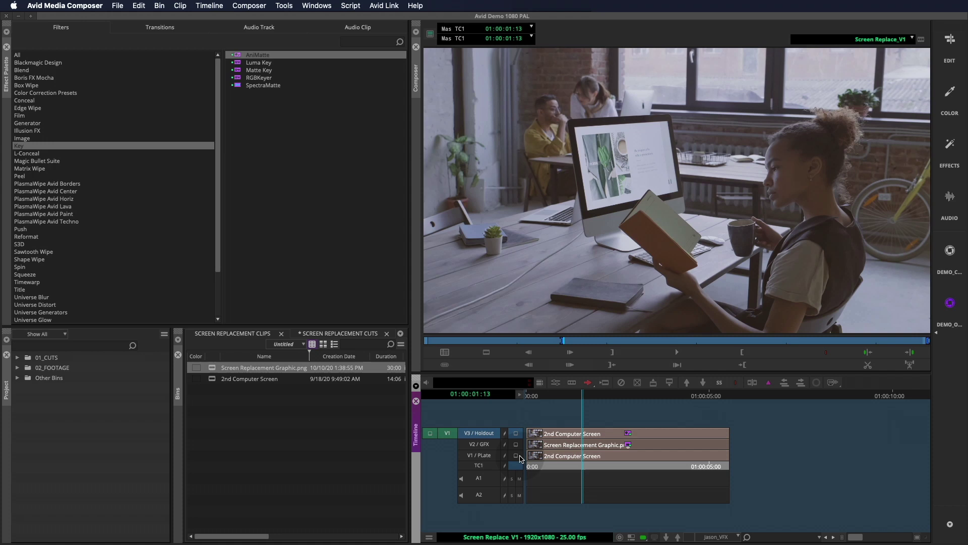
Open the V3 / Holdout clip's AniMatte effect for editing at 01:00:01:15 and expand its Tracking parameters
click(557, 382)
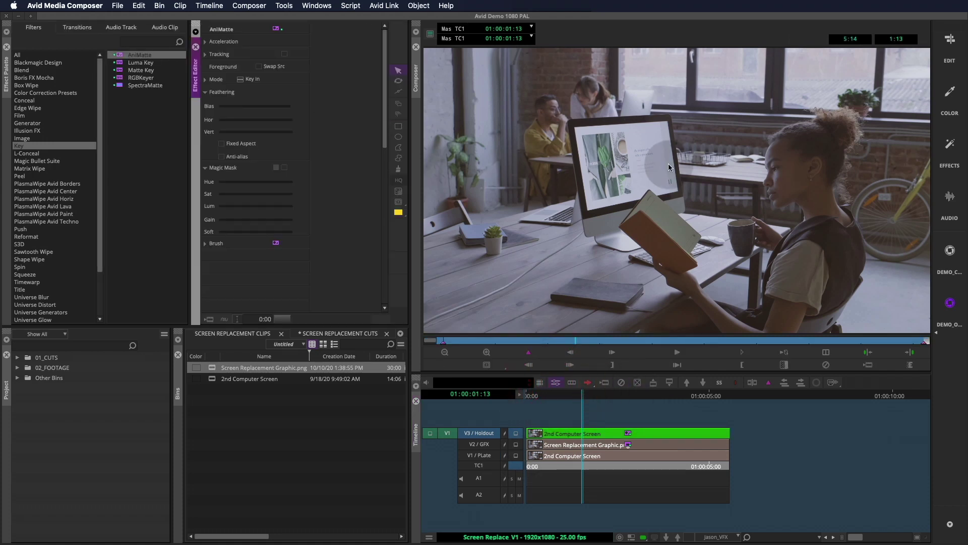
click(664, 217)
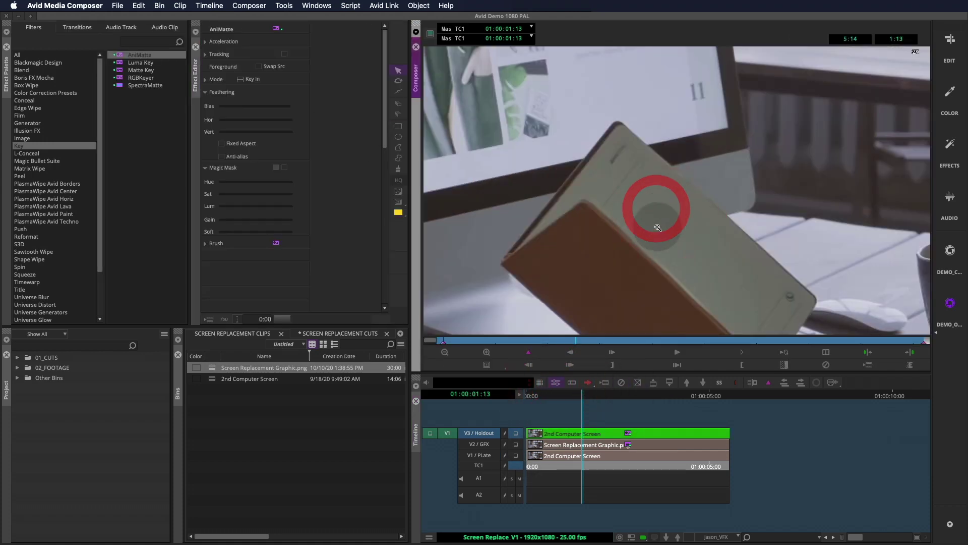
click(206, 54)
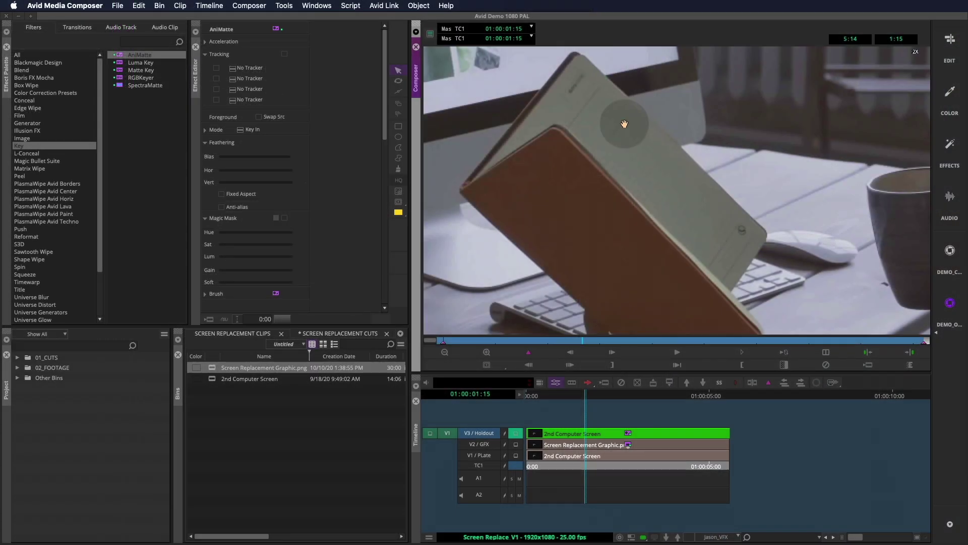
drag(624, 123, 631, 145)
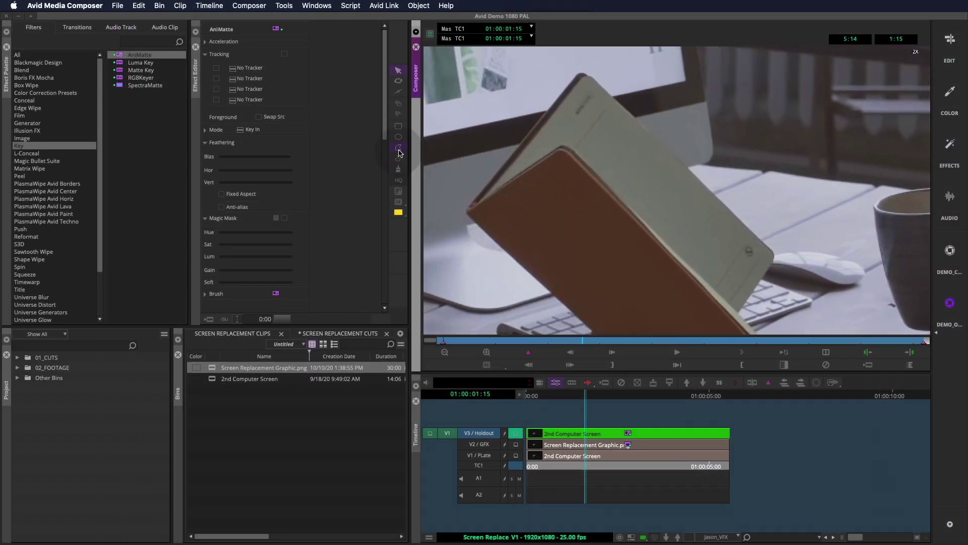
Draw a closed polygon mask around the upper part of the book, following its outer edges and cutting straight across its lower half
click(399, 152)
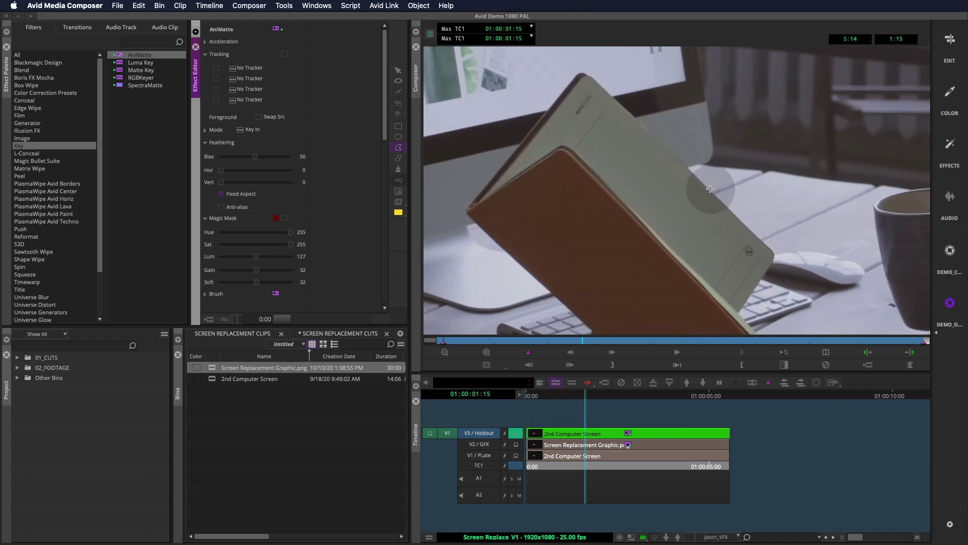
click(709, 189)
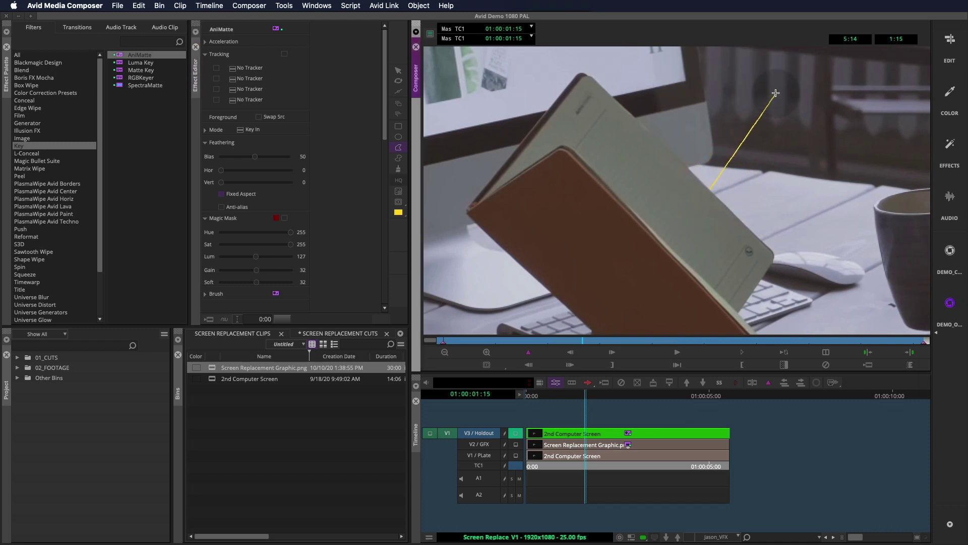
click(597, 81)
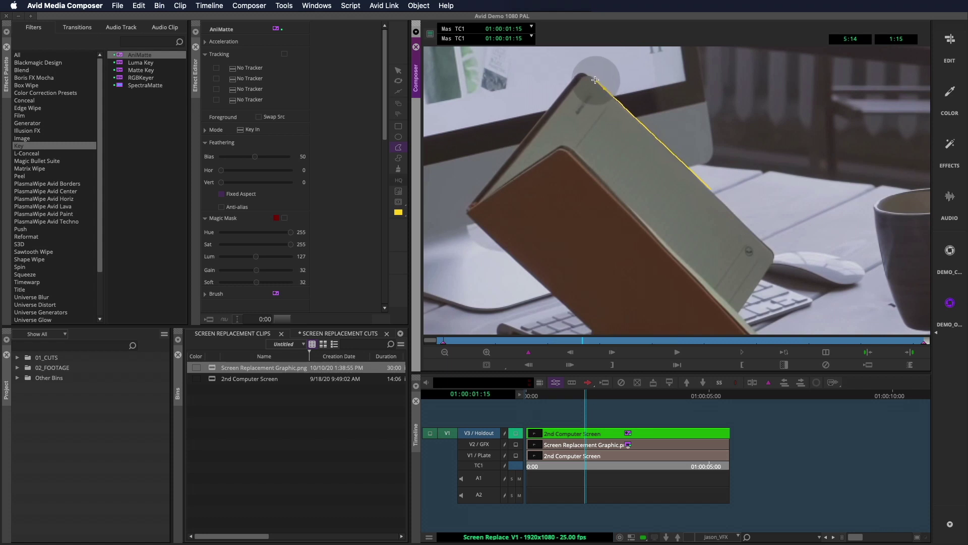
drag(595, 80, 573, 79)
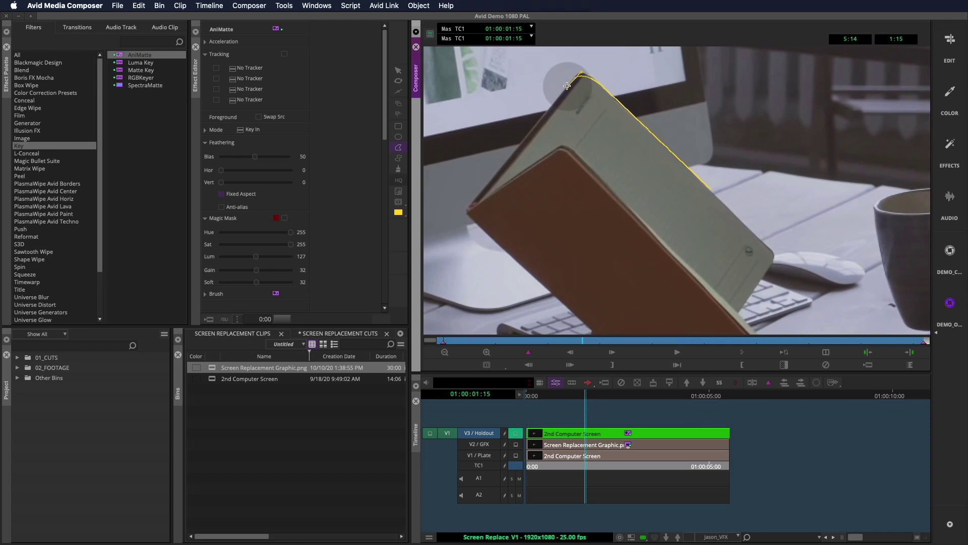
drag(567, 87, 570, 326)
click(468, 204)
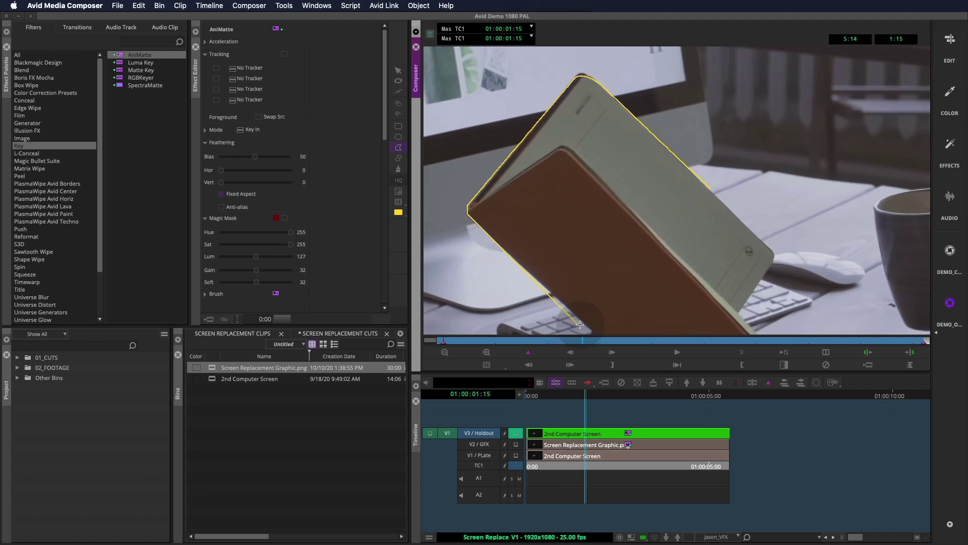
click(585, 324)
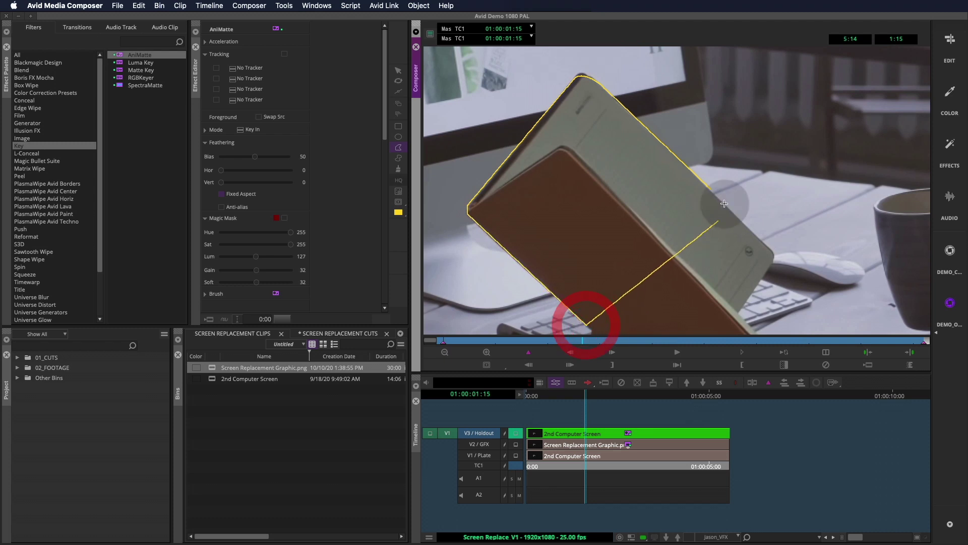
double_click(712, 189)
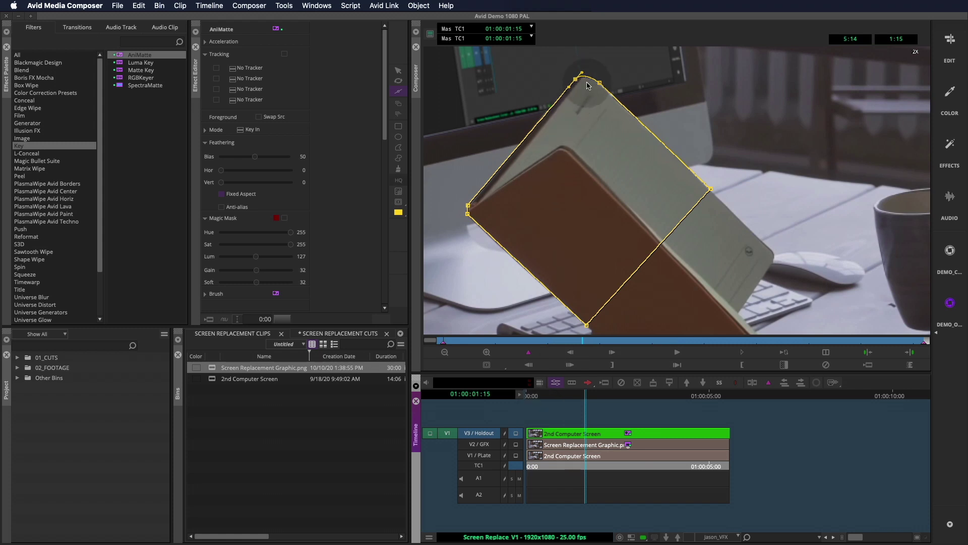
Adjust the mask point at the book's top corner to fit the edge of the cover
click(607, 76)
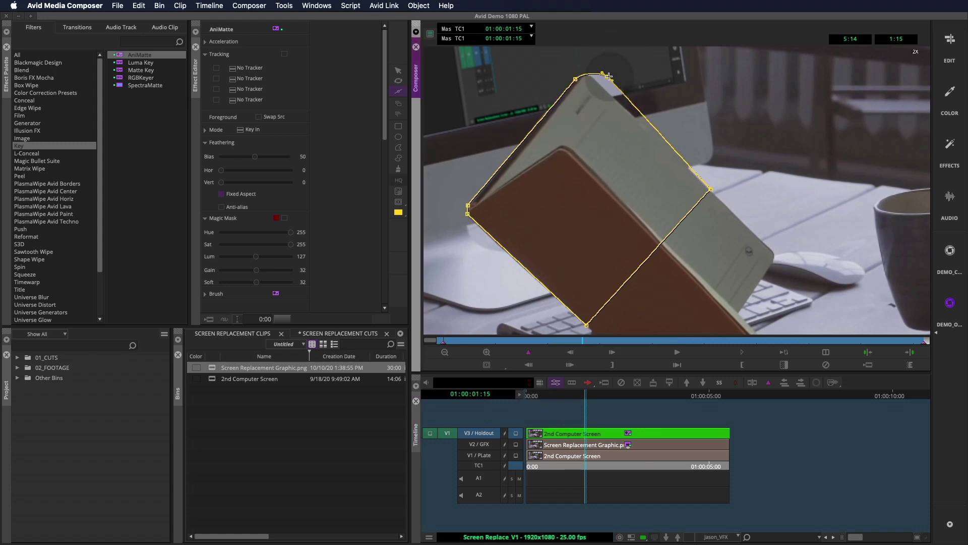
drag(609, 77, 602, 81)
click(595, 92)
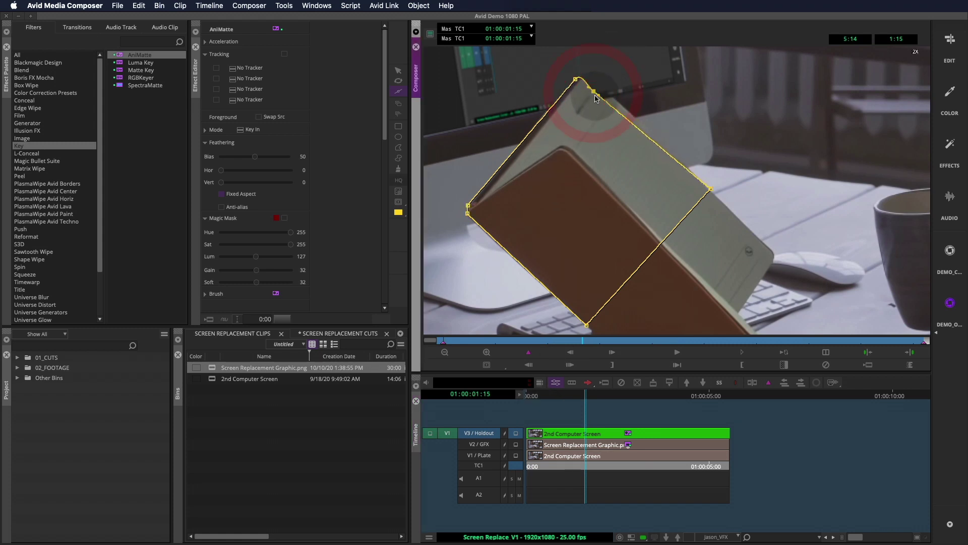
click(594, 91)
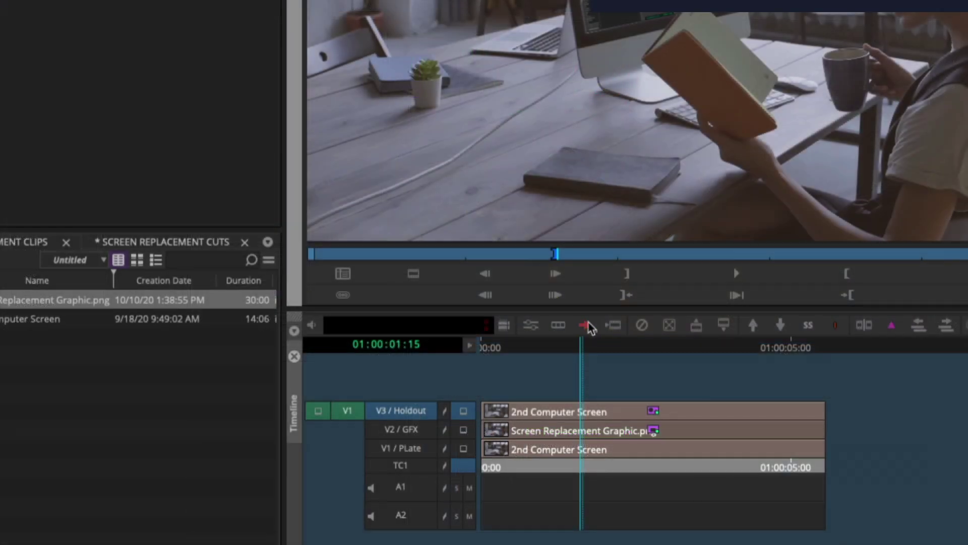
Mute the Screen Replacement Graphic clip on the V2 / GFX track
click(561, 430)
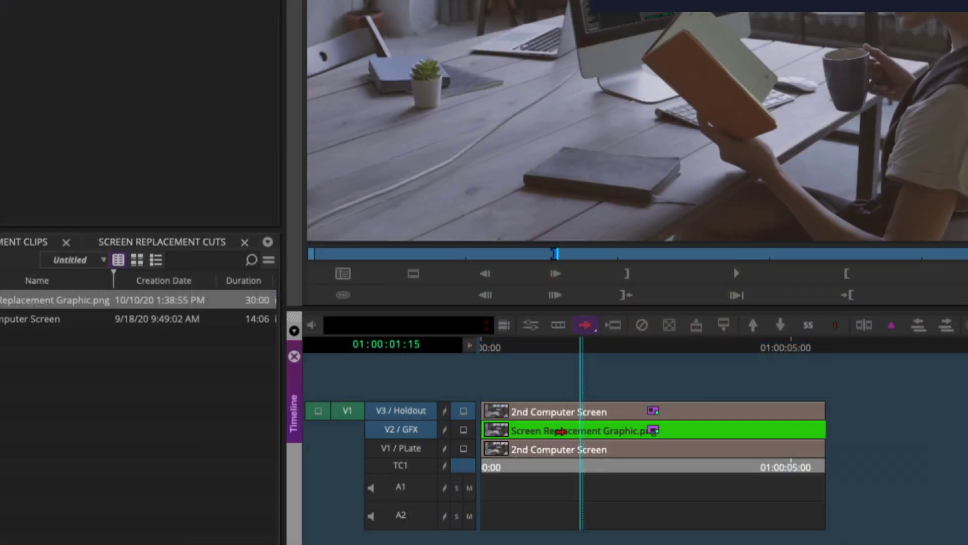
right_click(560, 430)
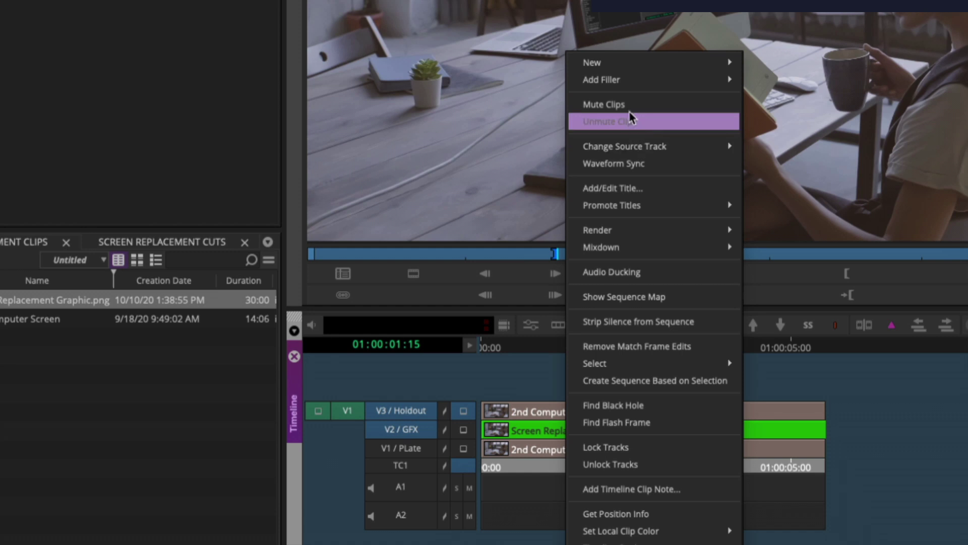
click(606, 105)
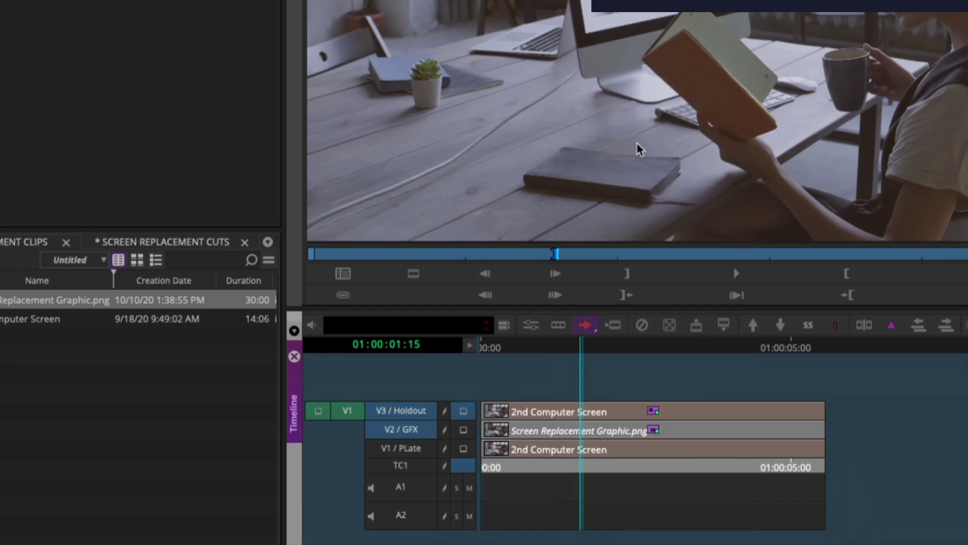
Apply the Blue haze color correction preset to the 2nd Computer Screen clip on V1 / Plate to contrast with the holdout
click(410, 408)
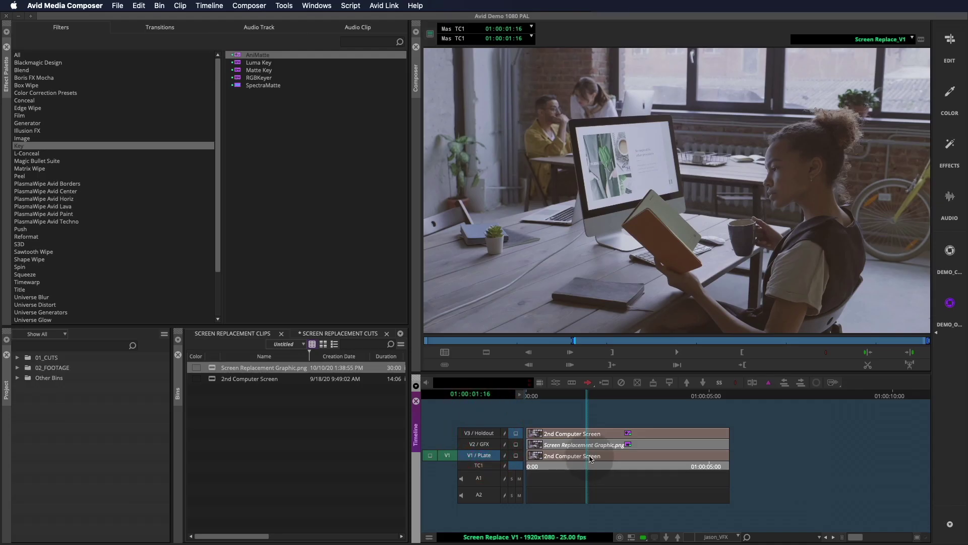
click(22, 54)
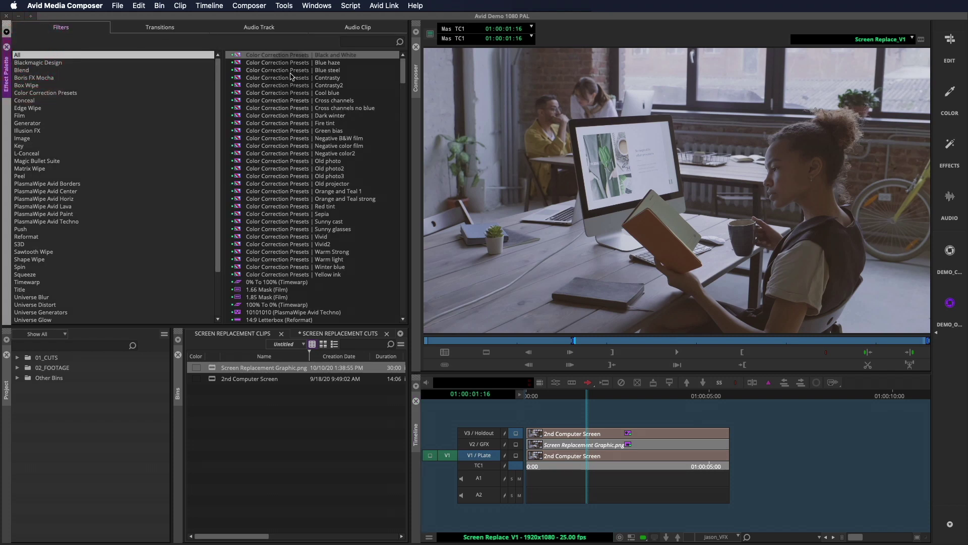
drag(240, 65, 600, 462)
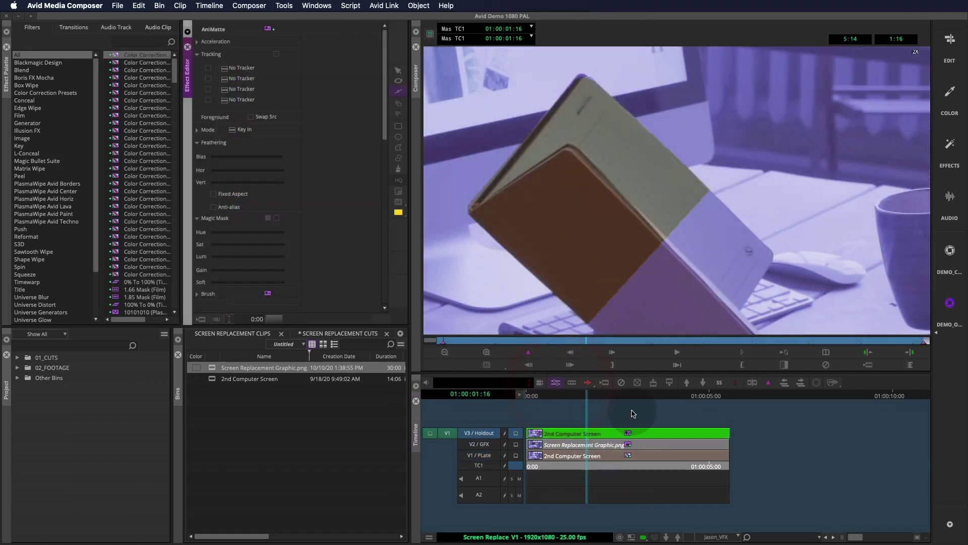
Select the AniMatte mask on the V3 / Holdout clip and change its selection outline color to bright green
click(655, 186)
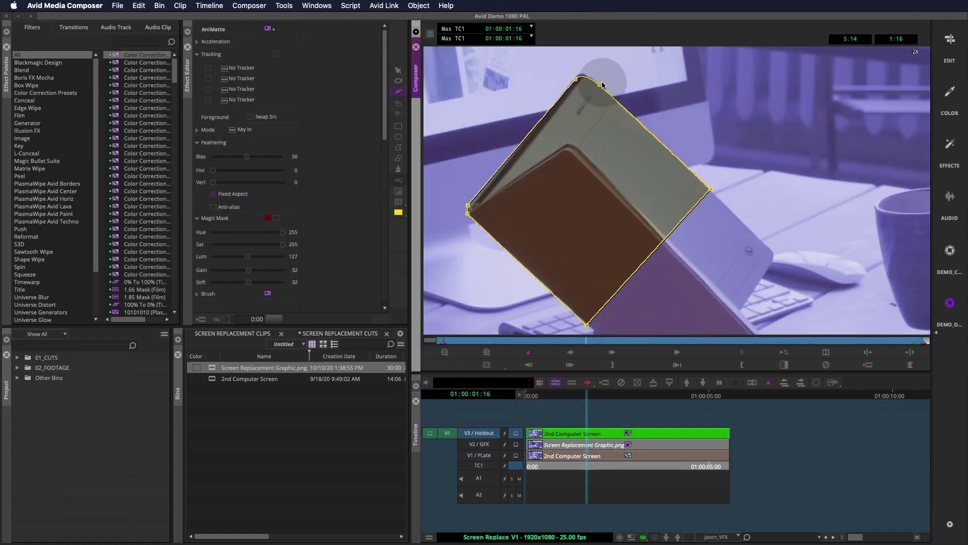
click(398, 212)
click(411, 218)
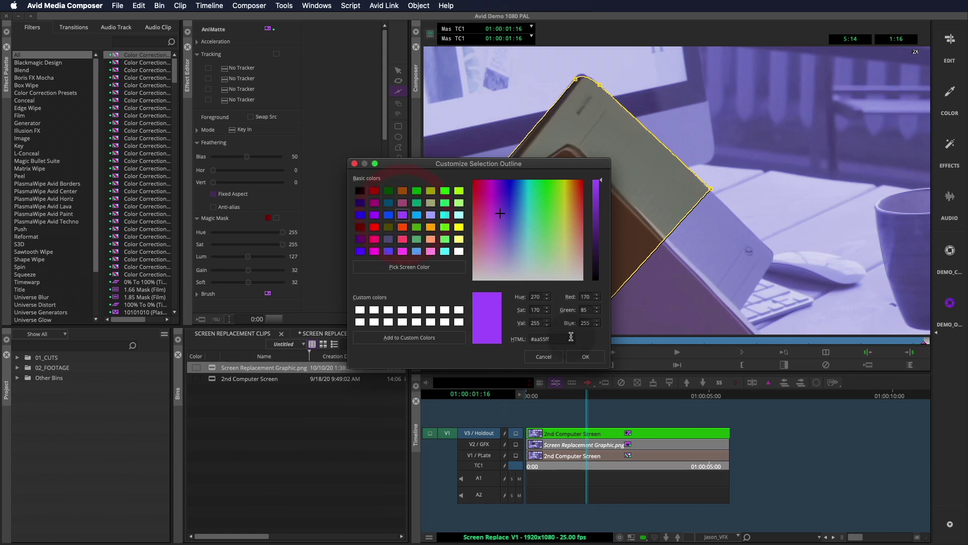
click(597, 355)
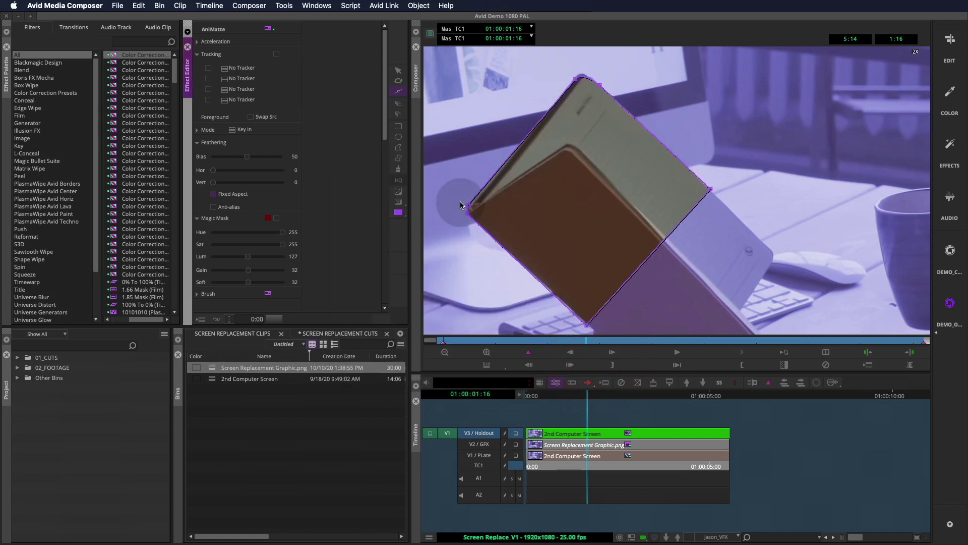
click(399, 212)
click(443, 191)
Refine the mask curve at the book's top corner by breaking the point tangents and adjusting their handles, then deselect the mask
click(602, 82)
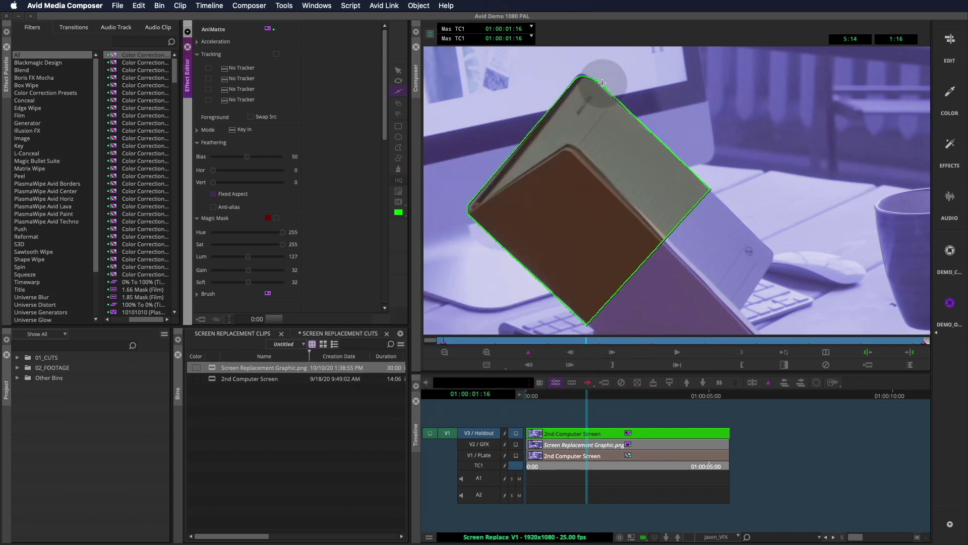
click(595, 83)
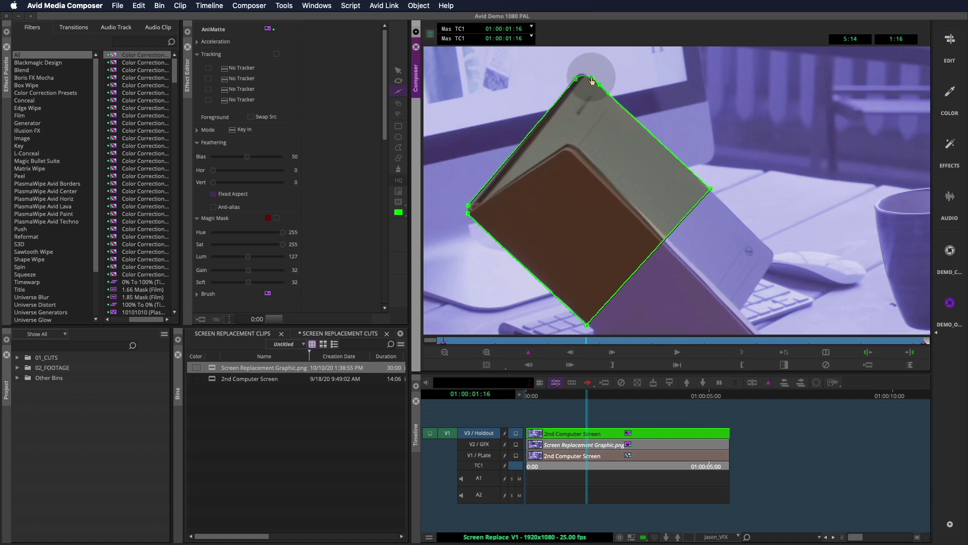
click(586, 77)
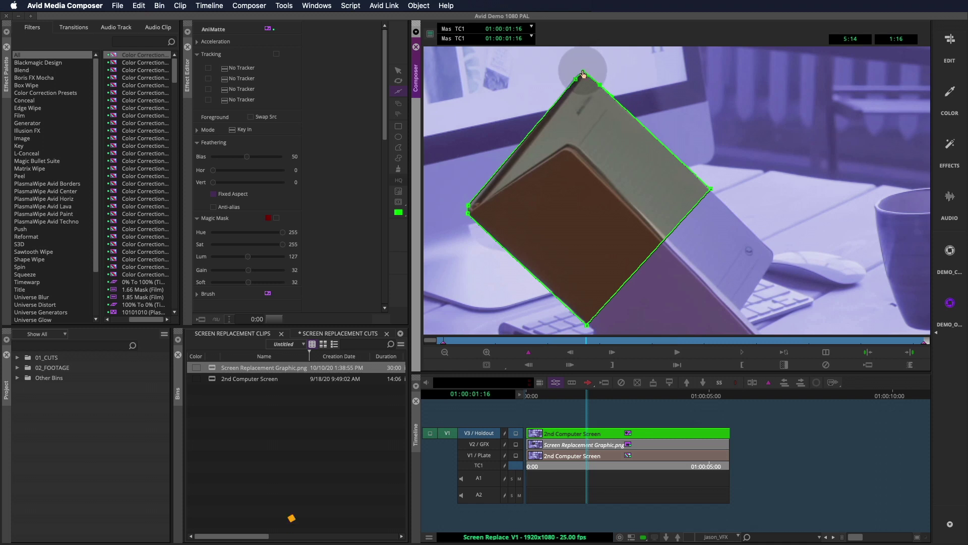
alt+click(586, 82)
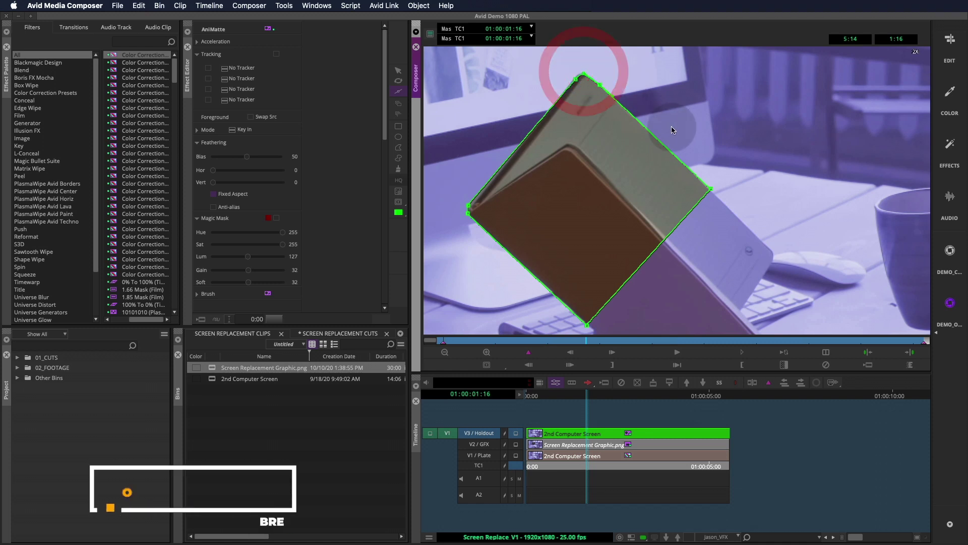
alt+click(578, 77)
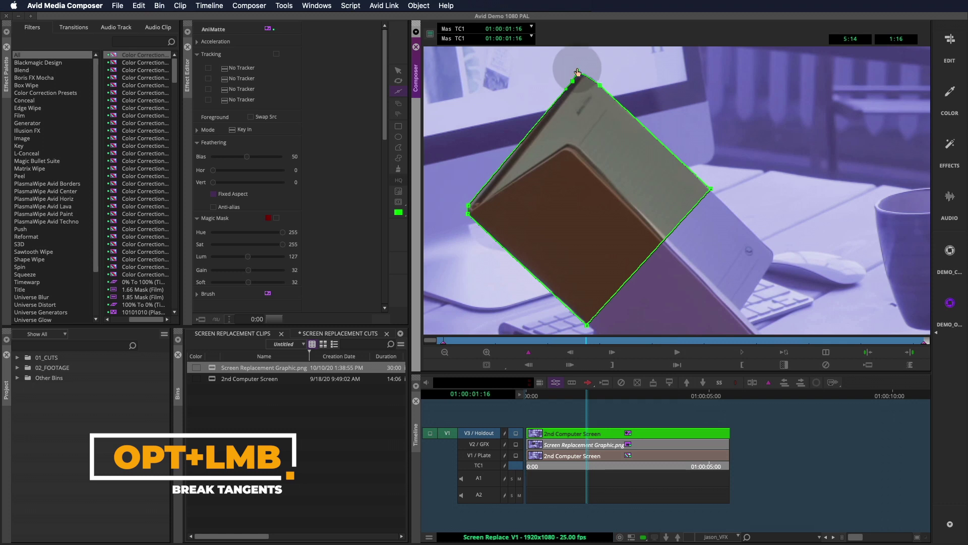
drag(578, 71, 582, 68)
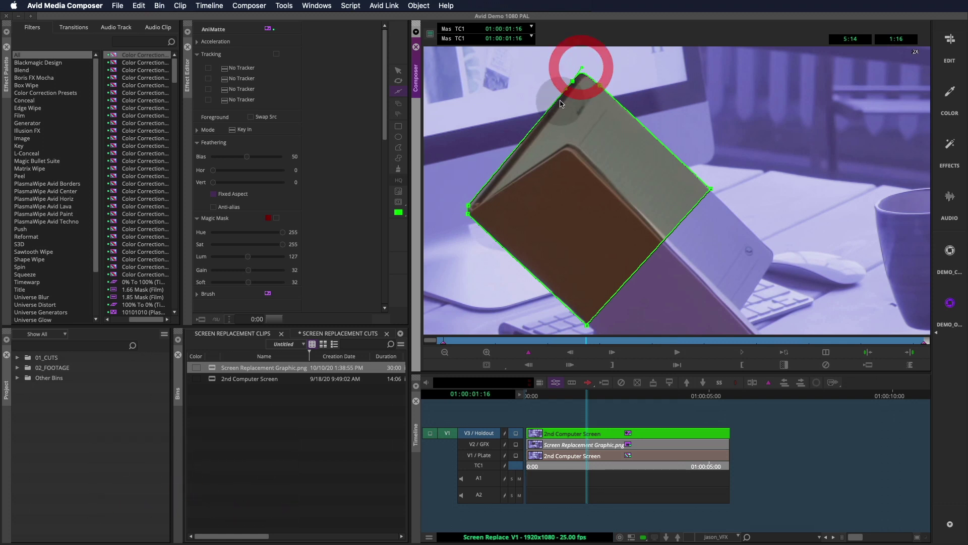
click(727, 202)
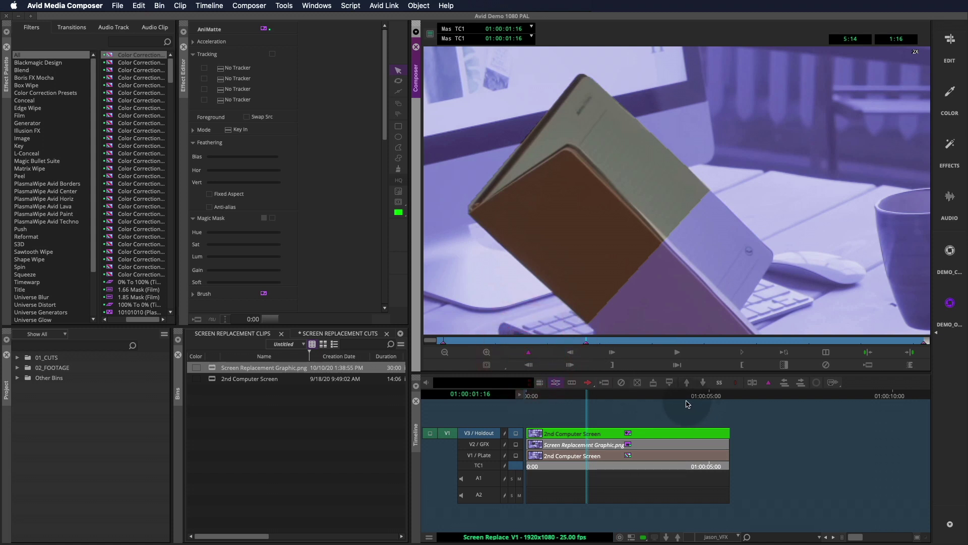
Go to 01:00:01:23 and reposition the AniMatte mask toward the drifting book
key(space)
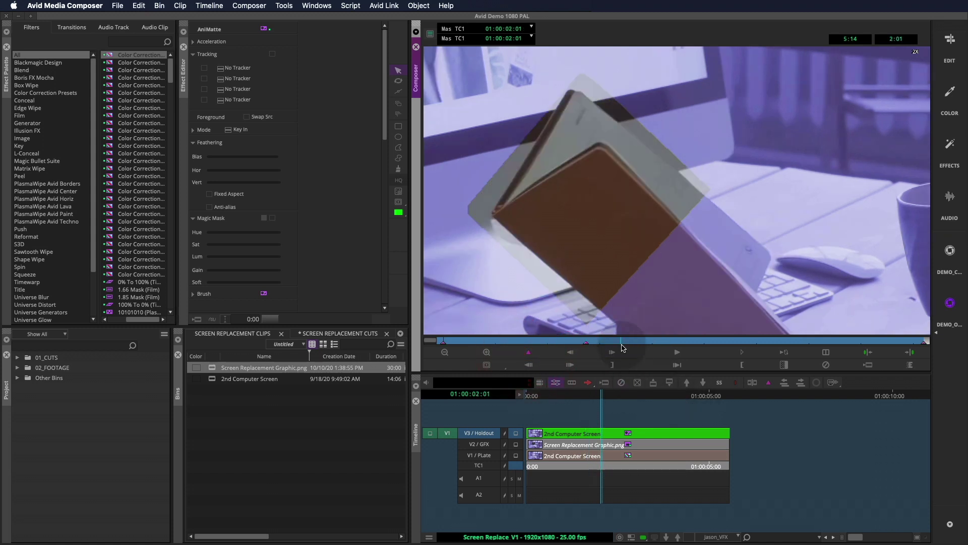
drag(654, 346, 609, 341)
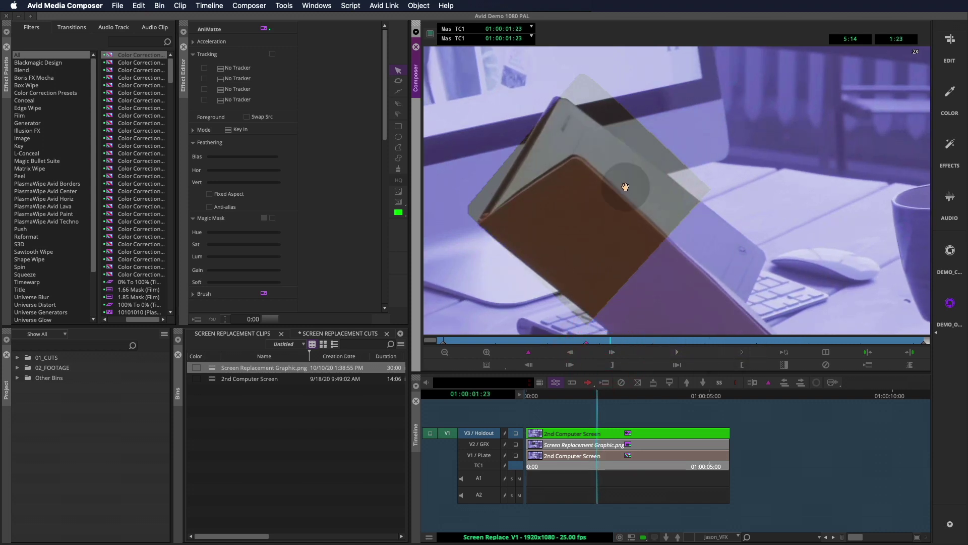
click(398, 70)
click(580, 123)
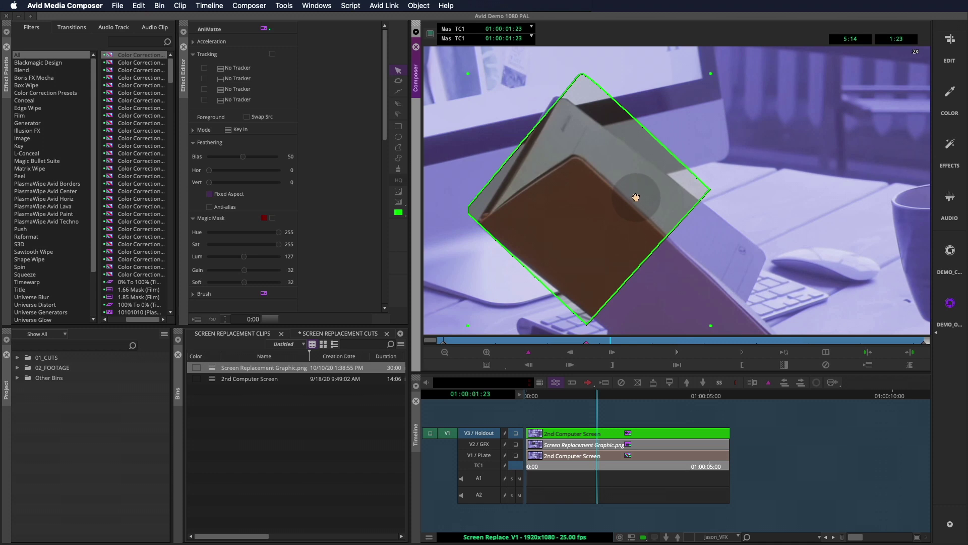
drag(636, 197, 608, 189)
Reshape the mask at 01:00:01:23 by moving its top corner points and right-hand point onto the book's edges
click(398, 81)
click(398, 91)
click(398, 92)
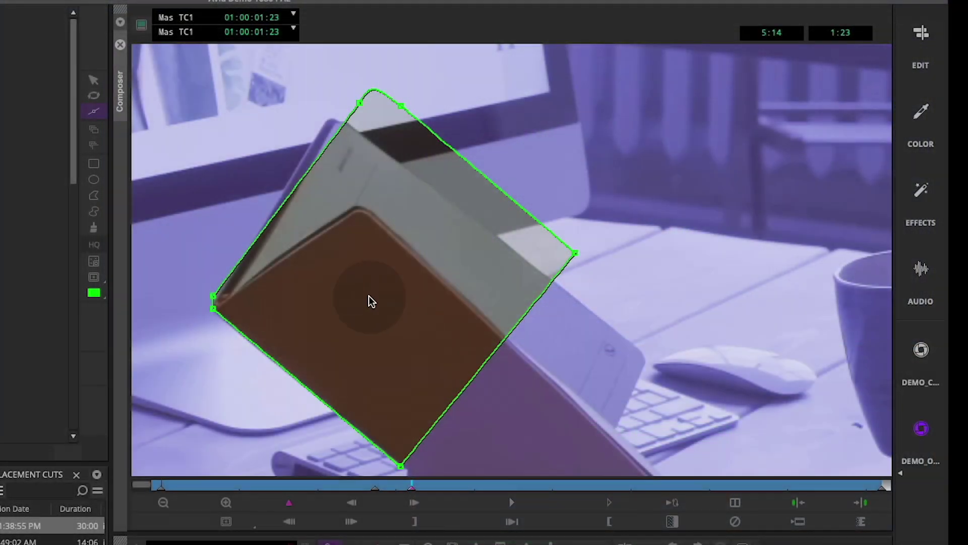
drag(323, 335, 584, 76)
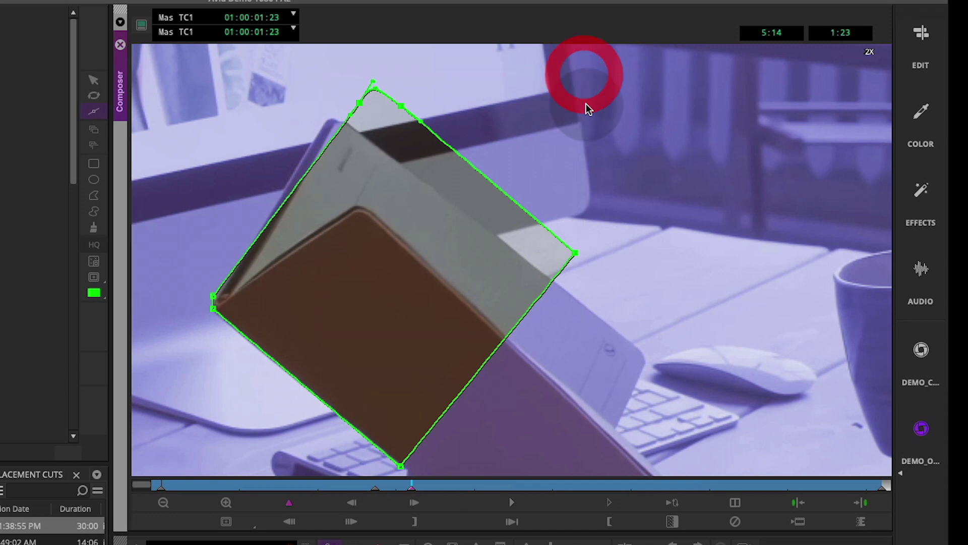
click(361, 105)
drag(360, 104, 325, 130)
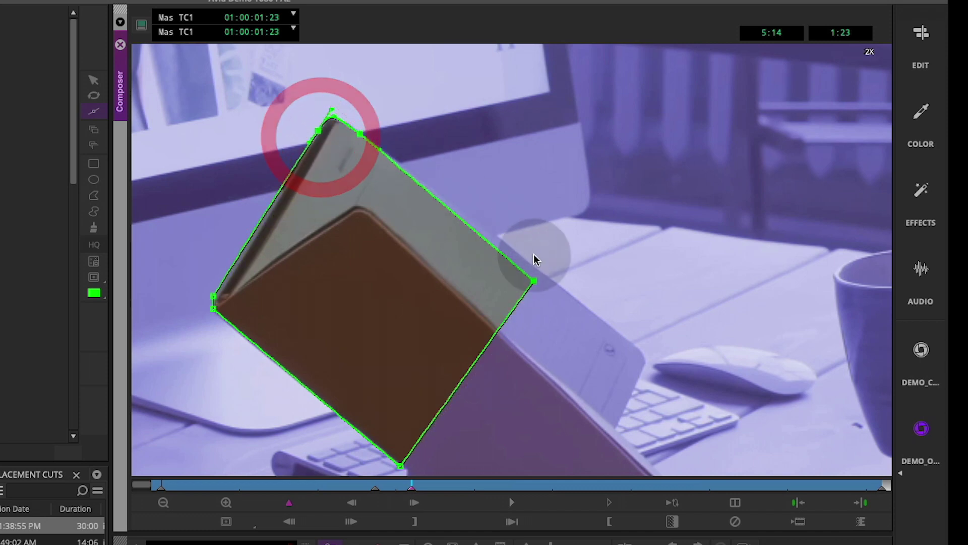
drag(471, 257, 630, 335)
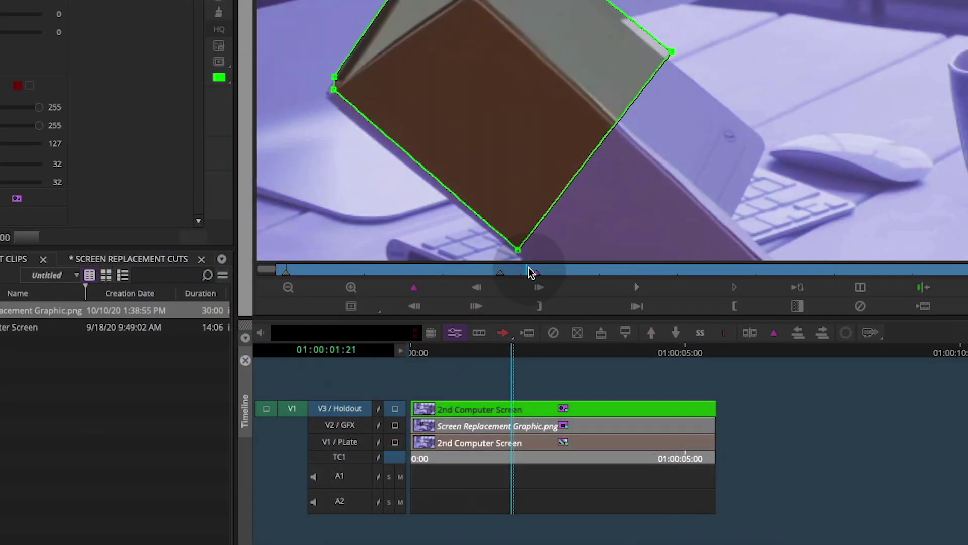
Scrub the frames around 01:00:01:21 to examine how the mask follows the book between keyframes
mouse_move(402, 483)
mouse_down()
mouse_move(412, 481)
mouse_move(403, 481)
mouse_up()
click(531, 268)
mouse_move(536, 274)
mouse_down()
mouse_move(512, 269)
mouse_move(532, 273)
mouse_up()
click(536, 273)
click(269, 269)
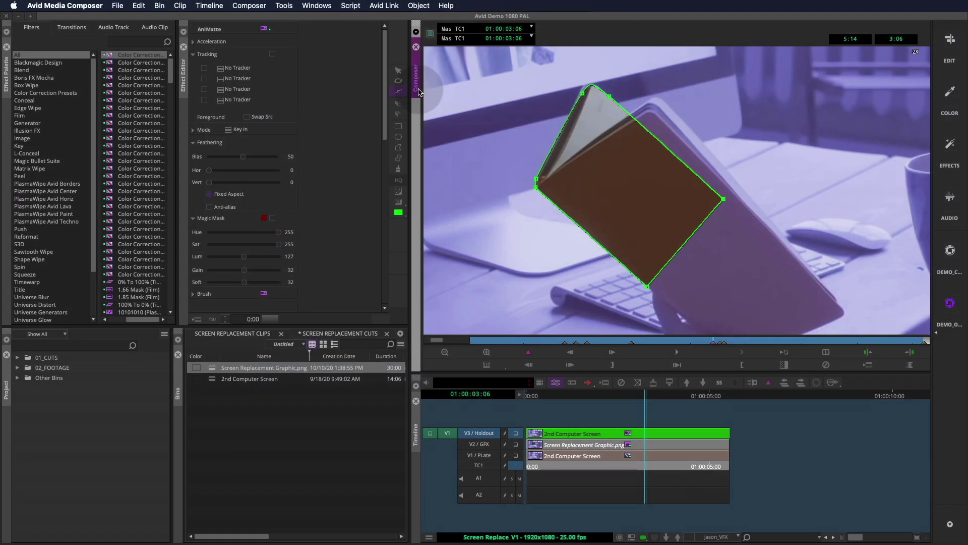
At 01:00:03:06, draw a second closed mask with the Poly tool around the upper part of the book's front cover
click(399, 148)
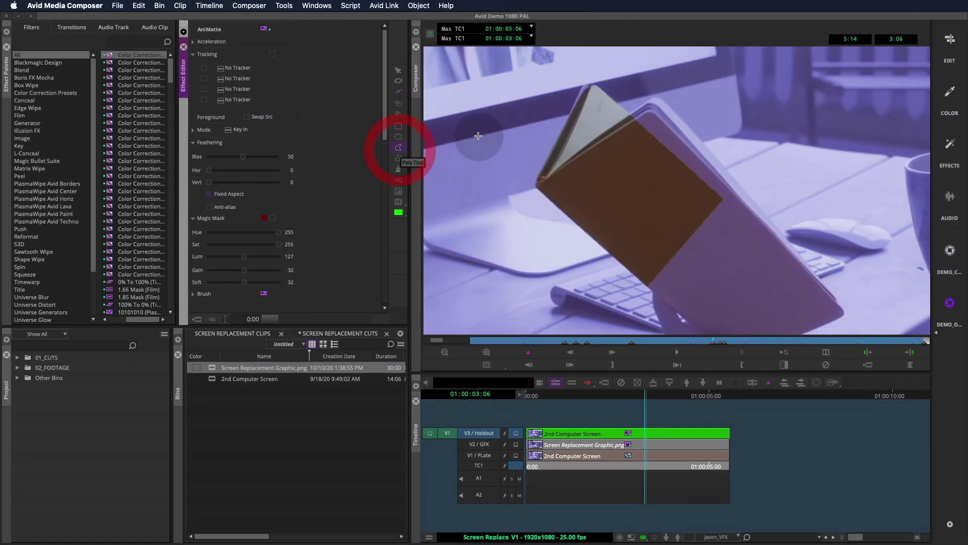
click(550, 174)
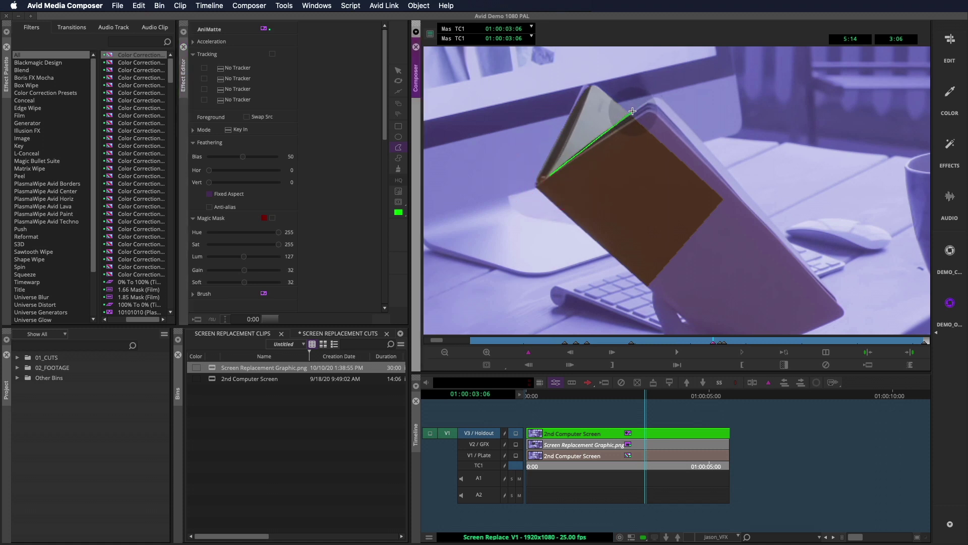
click(657, 97)
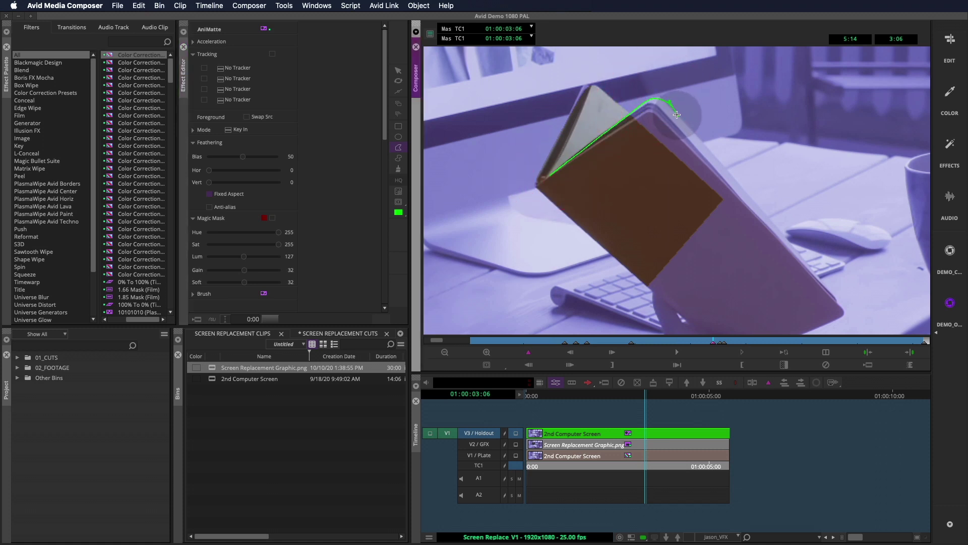
click(677, 114)
click(730, 170)
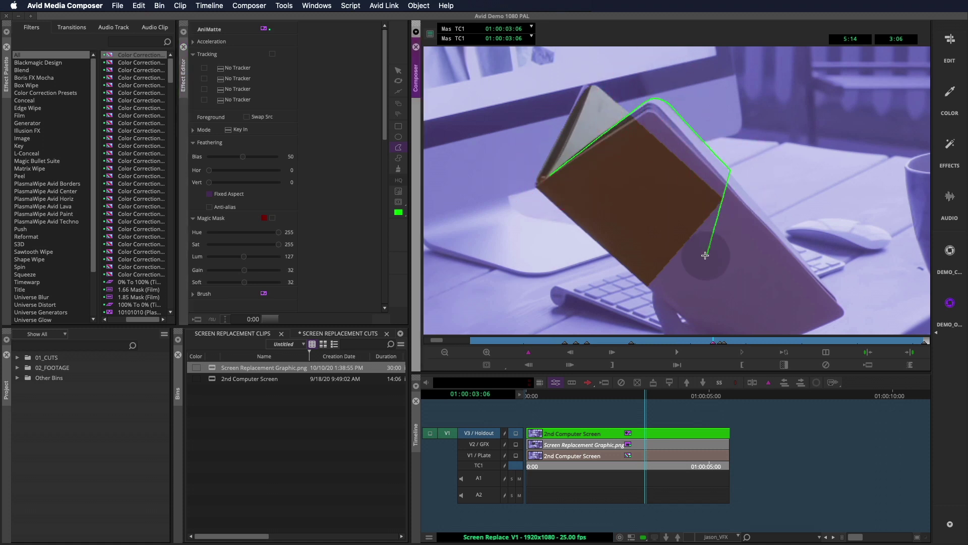
click(707, 254)
click(551, 174)
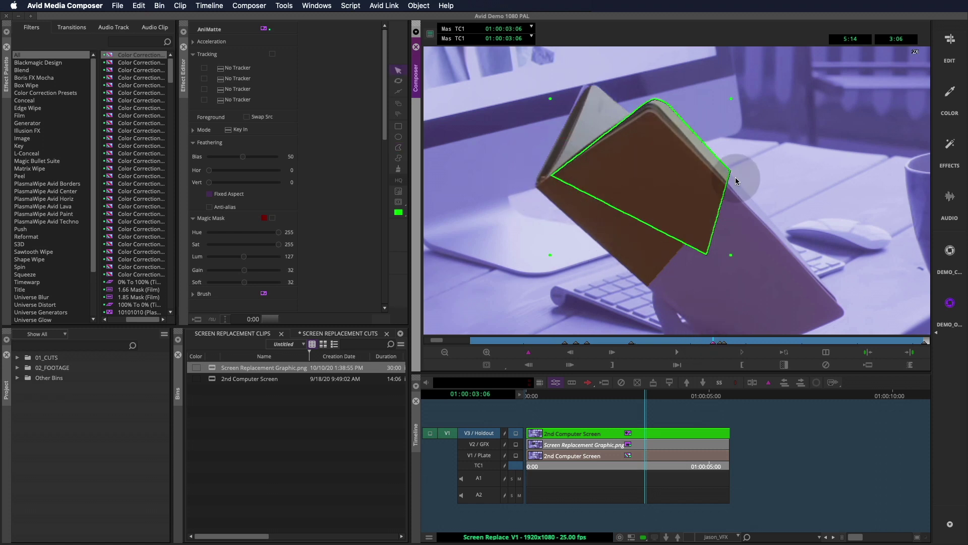
At 01:00:02:09, move and rotate the second mask to align with the front cover's upper edges
click(632, 344)
click(399, 70)
click(685, 169)
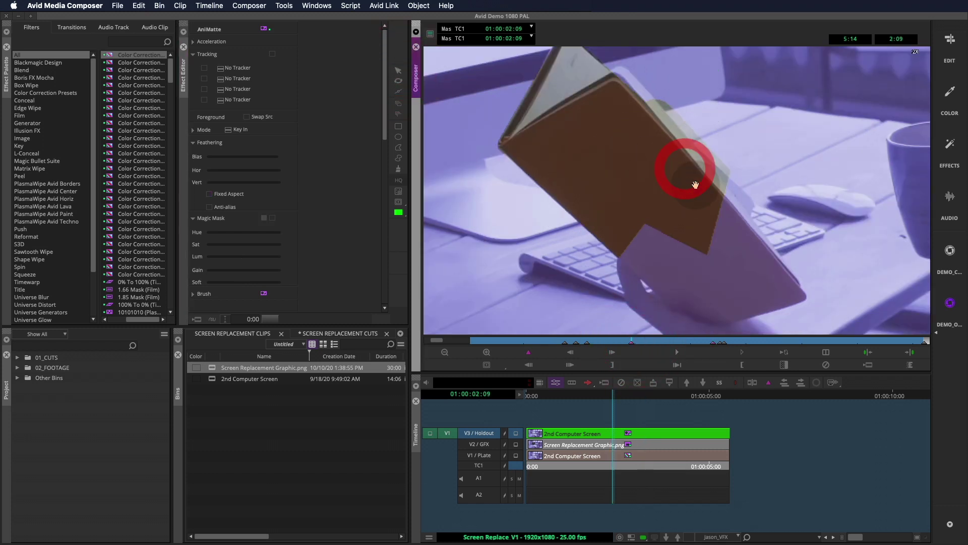
click(721, 165)
click(399, 71)
drag(692, 186, 663, 158)
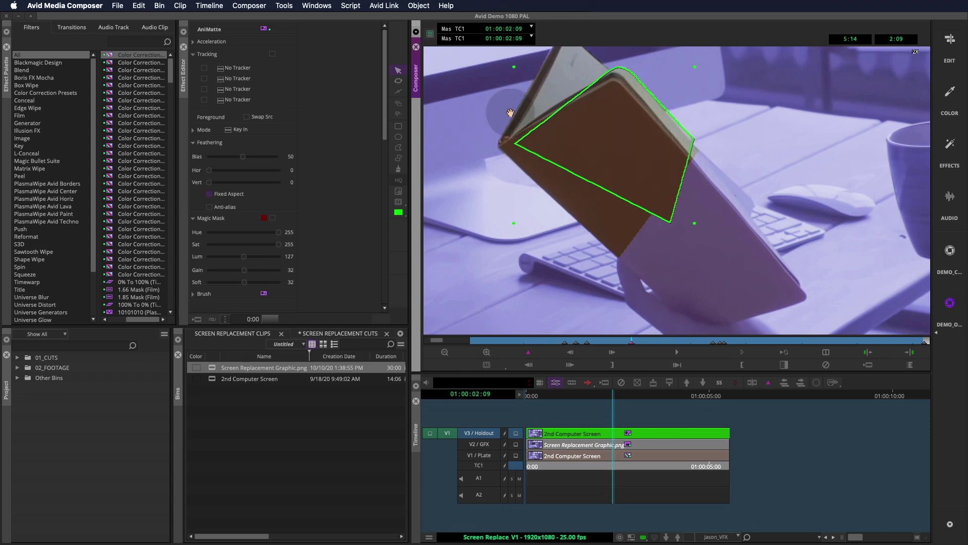
click(398, 81)
drag(618, 138, 624, 137)
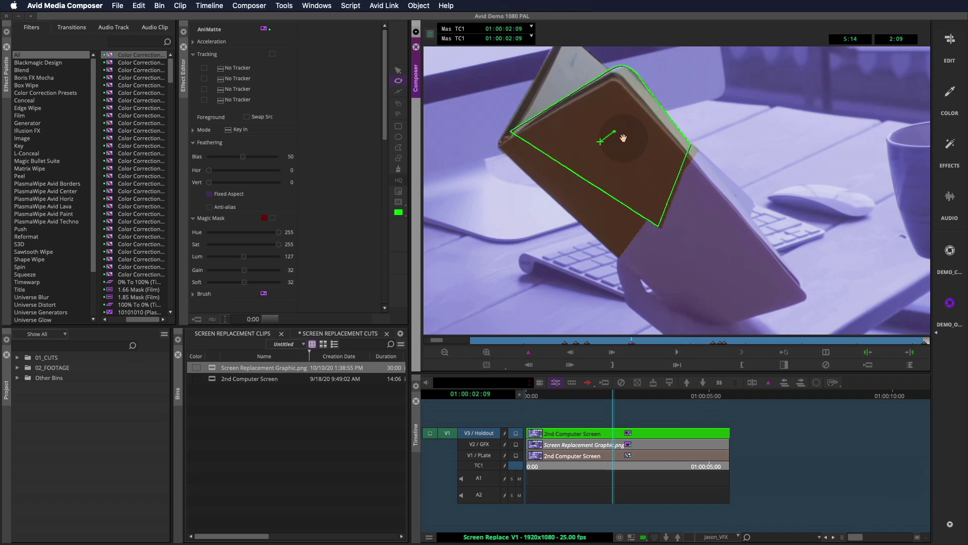
click(624, 138)
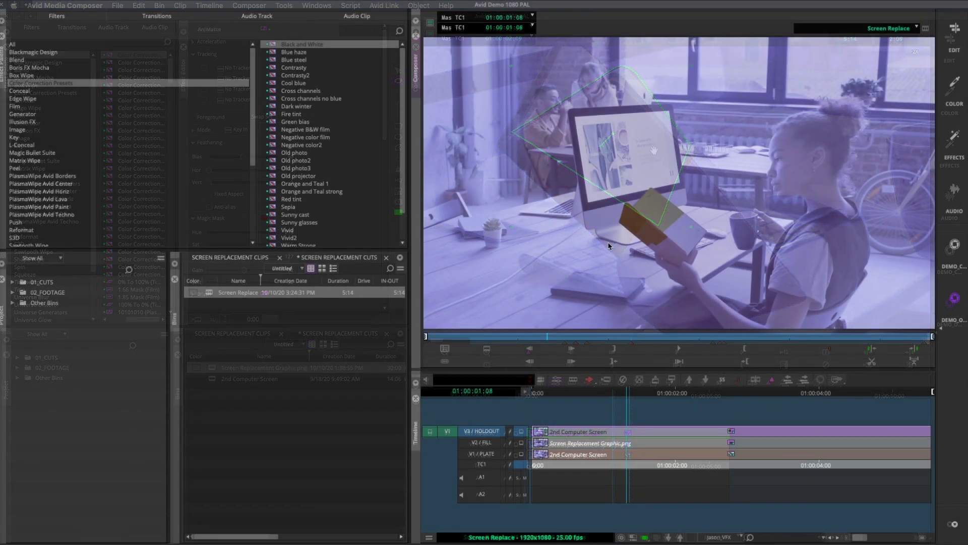
Remove the color correction effect from the 2nd Computer Screen clip on V1 / PLATE and play through the result
drag(617, 469, 640, 462)
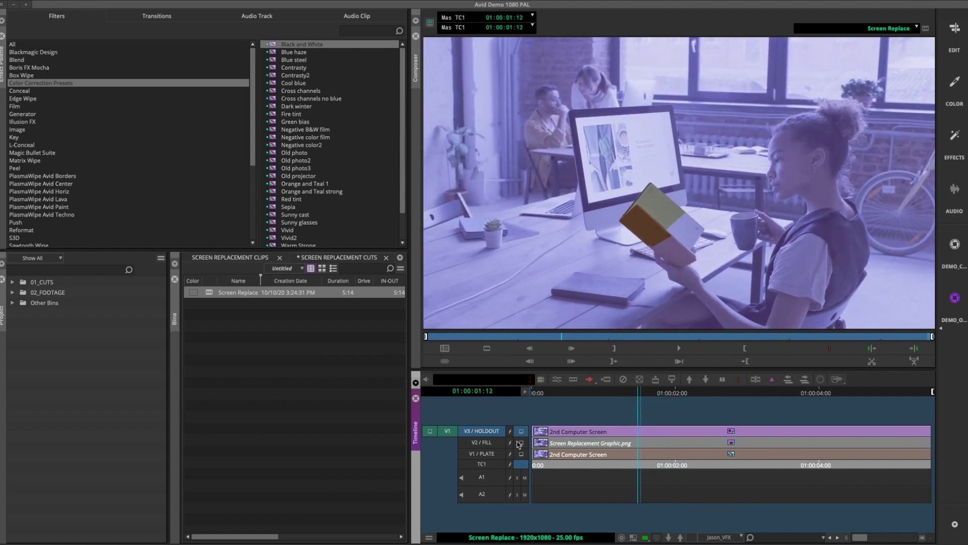
drag(488, 435, 483, 454)
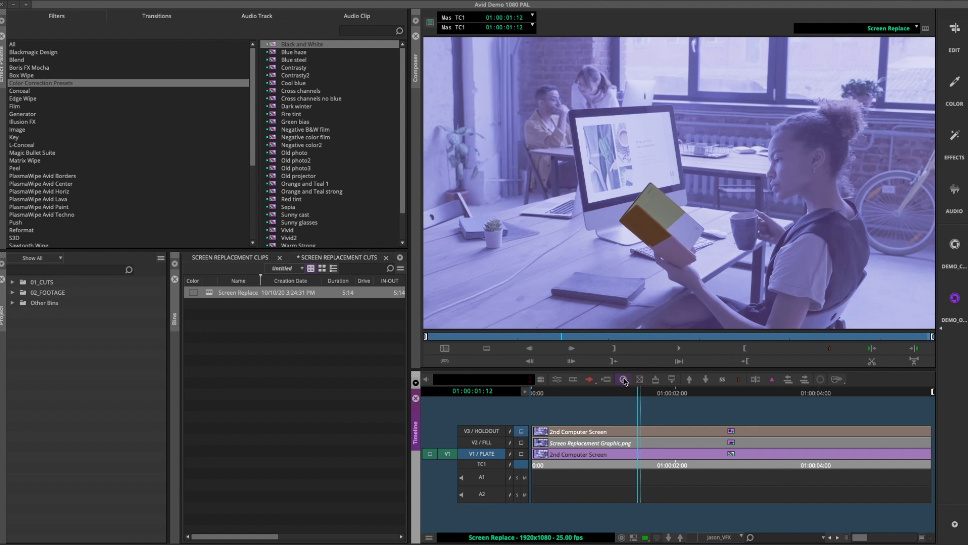
click(624, 379)
key(space)
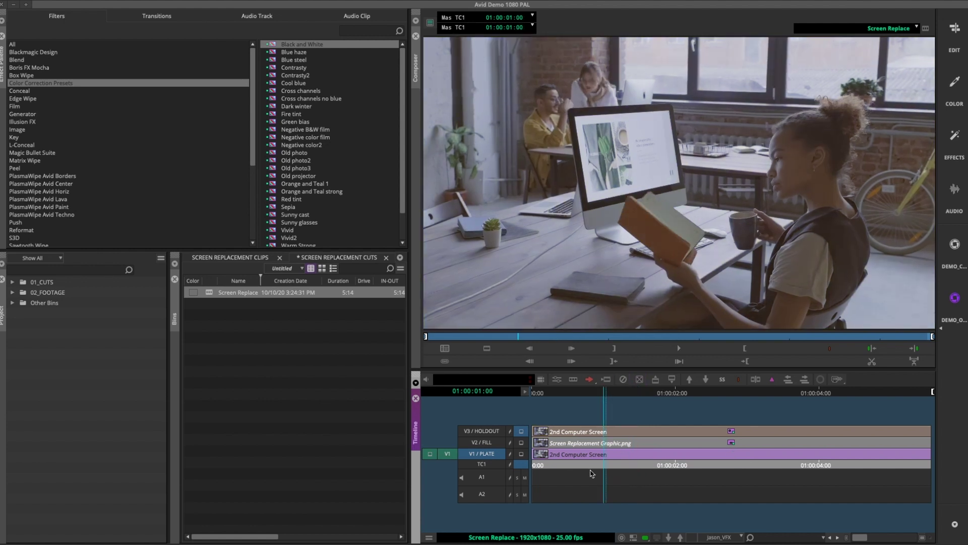
Unmute the Screen Replacement Graphic clip on V2 / FILL and scrub through the composite
drag(494, 452, 485, 442)
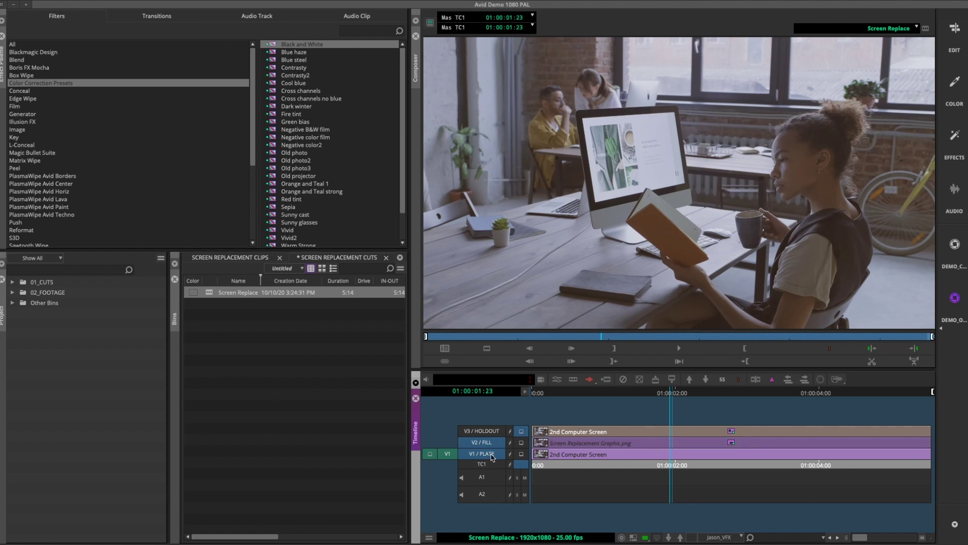
click(641, 442)
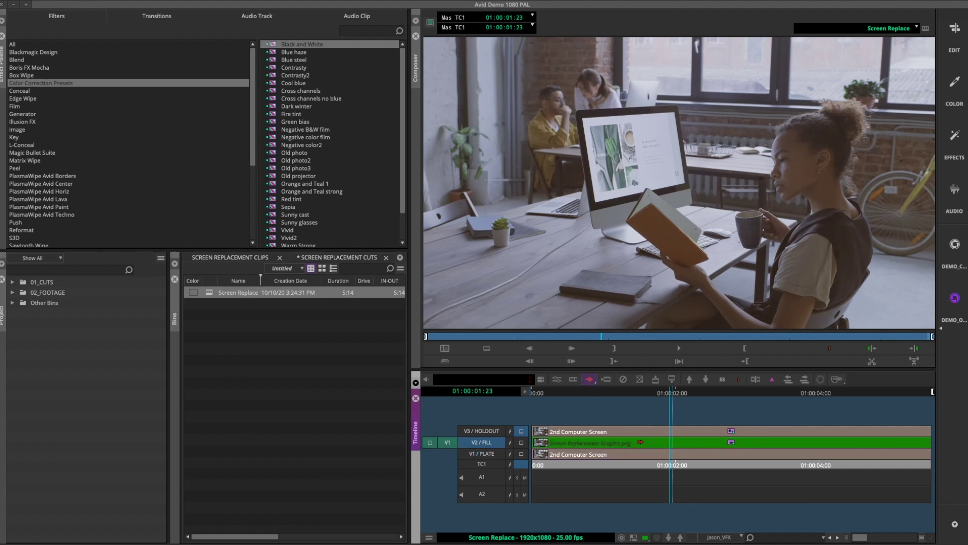
right_click(640, 441)
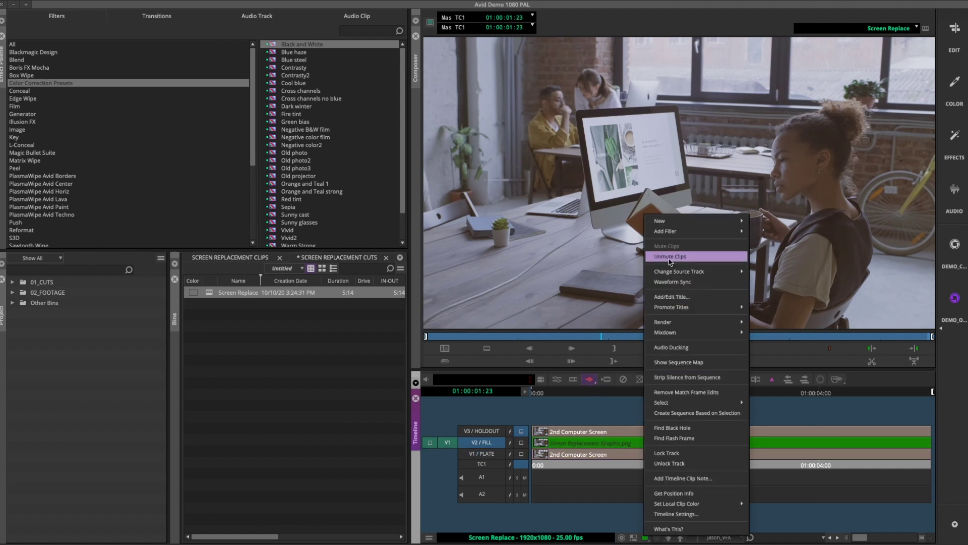
click(670, 258)
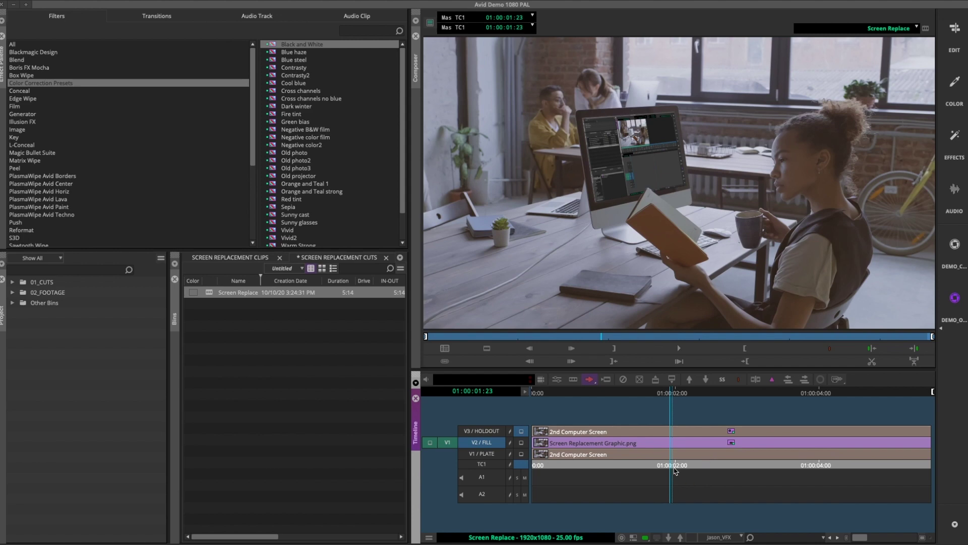
drag(674, 471, 615, 486)
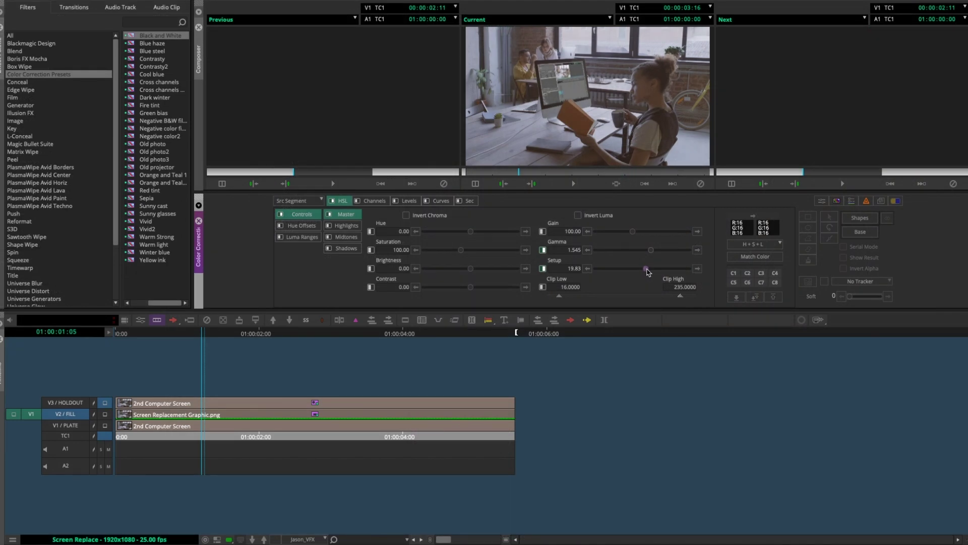
Adjust the Screen Replacement Graphic's gamma in the HSL color correction and play the finished composite from the start
drag(649, 250, 625, 232)
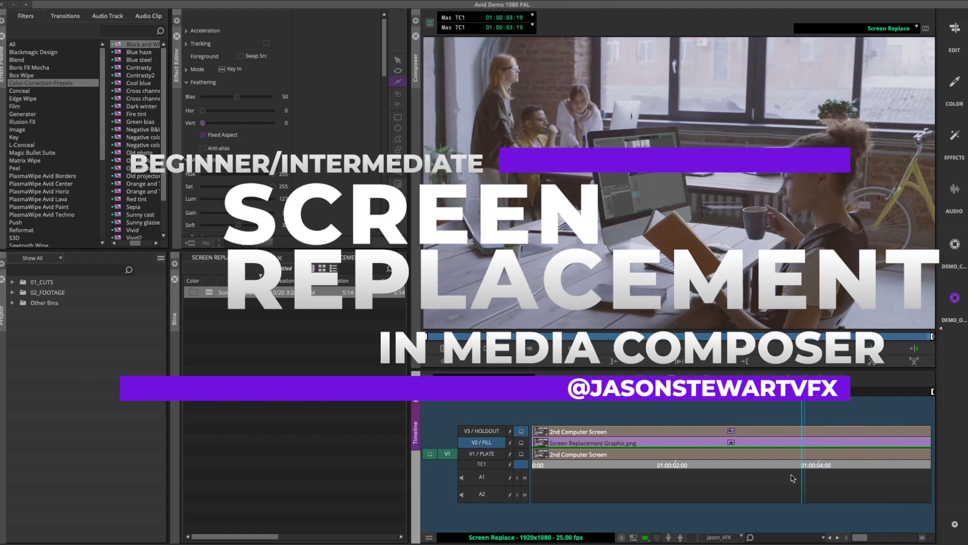
drag(792, 475, 526, 485)
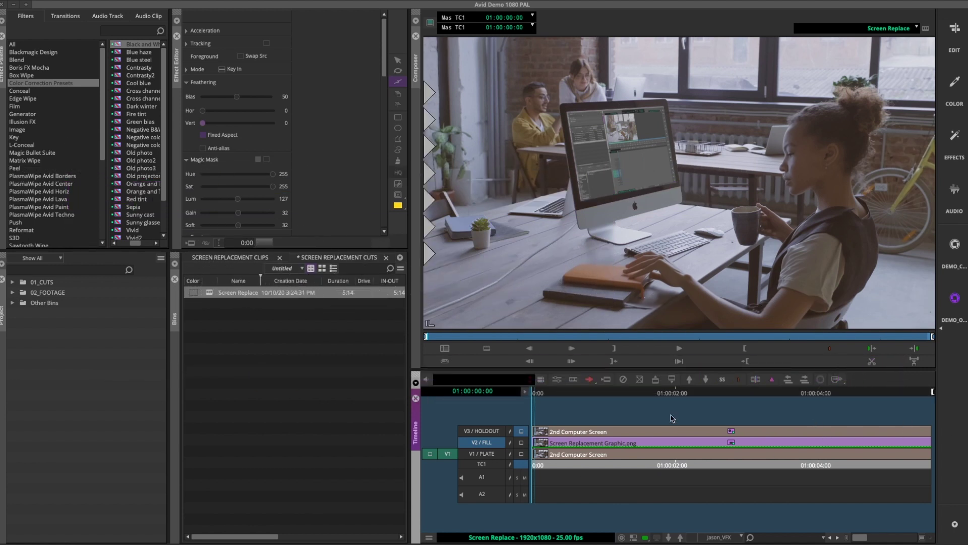
click(669, 352)
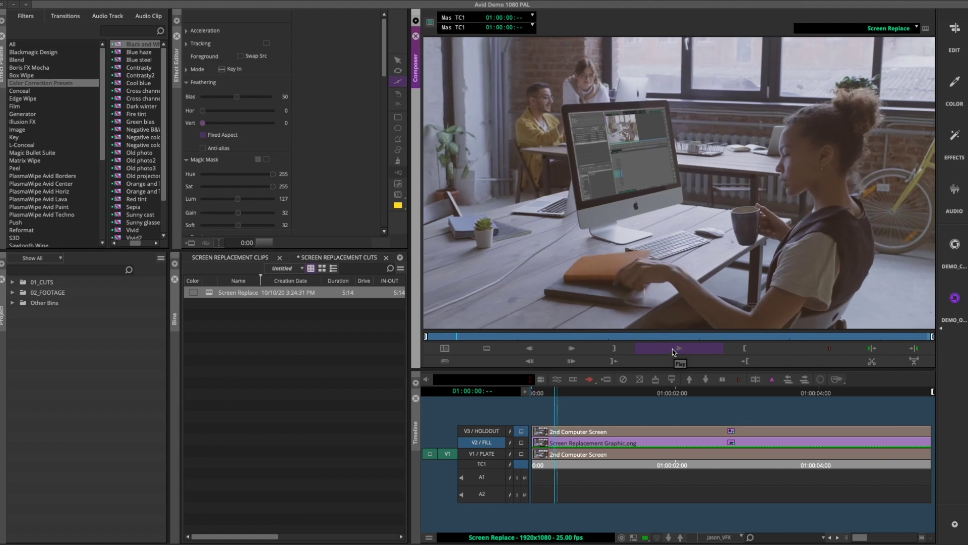